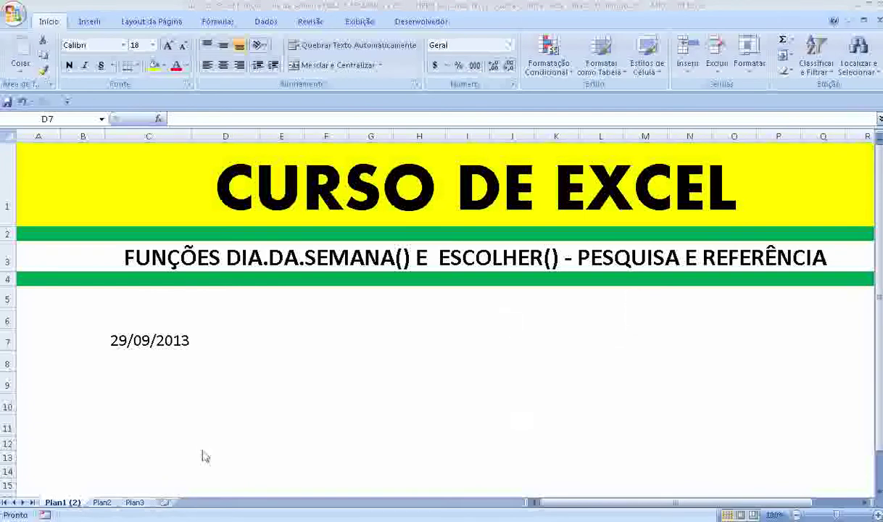
Enter =DIA.DA.SEMANA(C7) in D7 so it returns weekday code 1 for 29/09/2013.
click(133, 339)
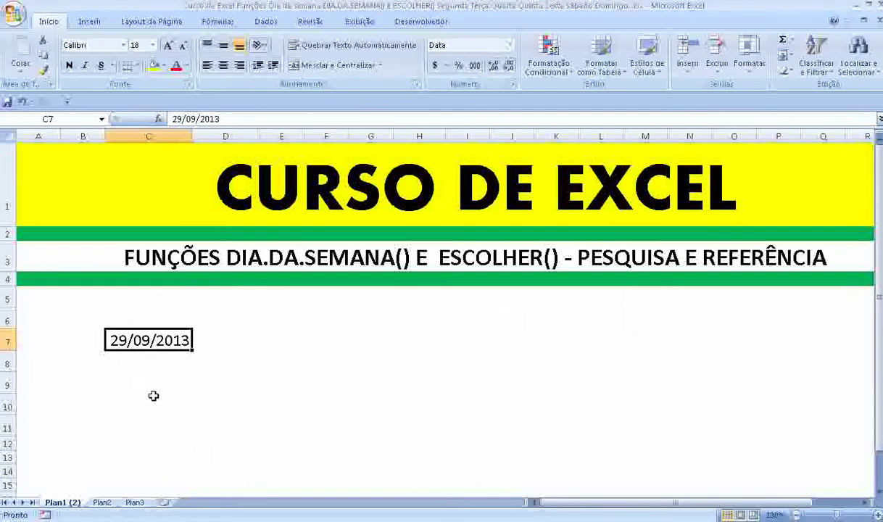
click(224, 341)
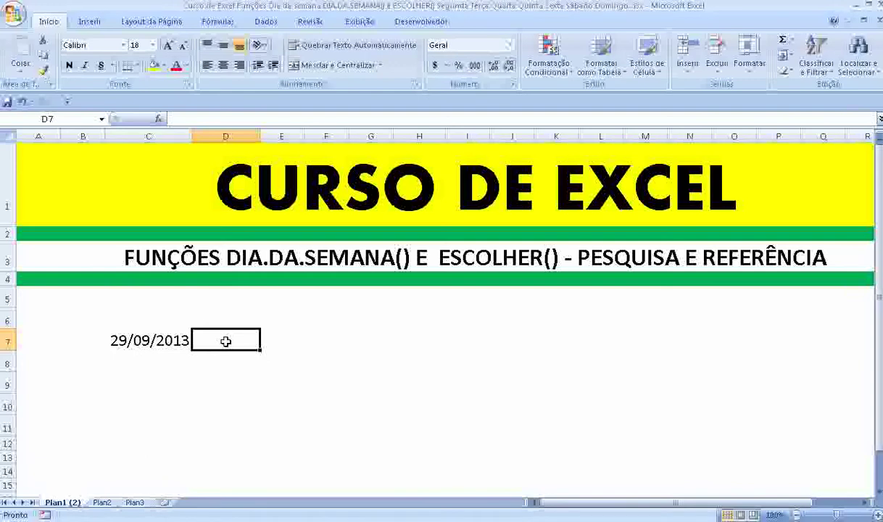
text(=DIA.)
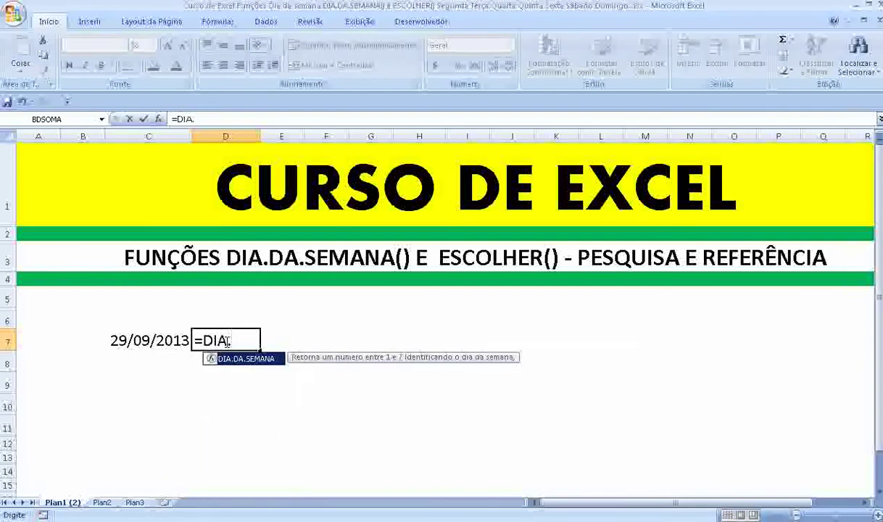
text(DA.SEMA)
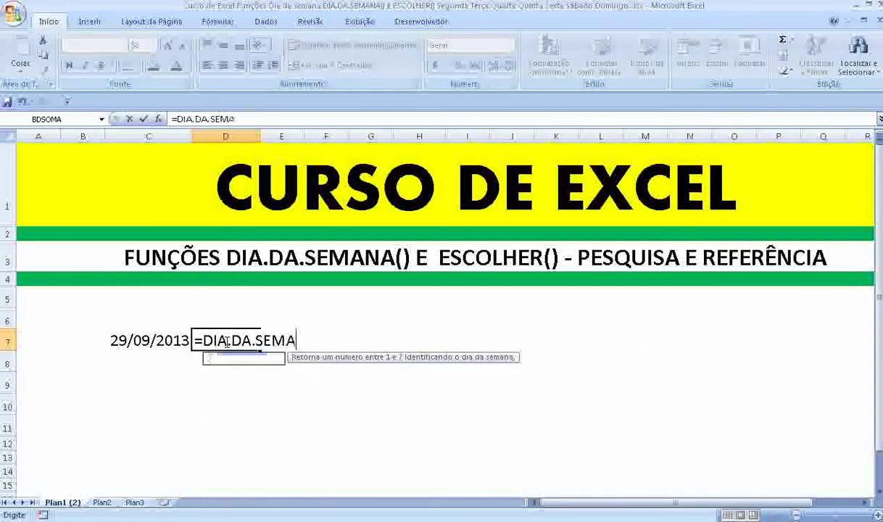
text(NA()
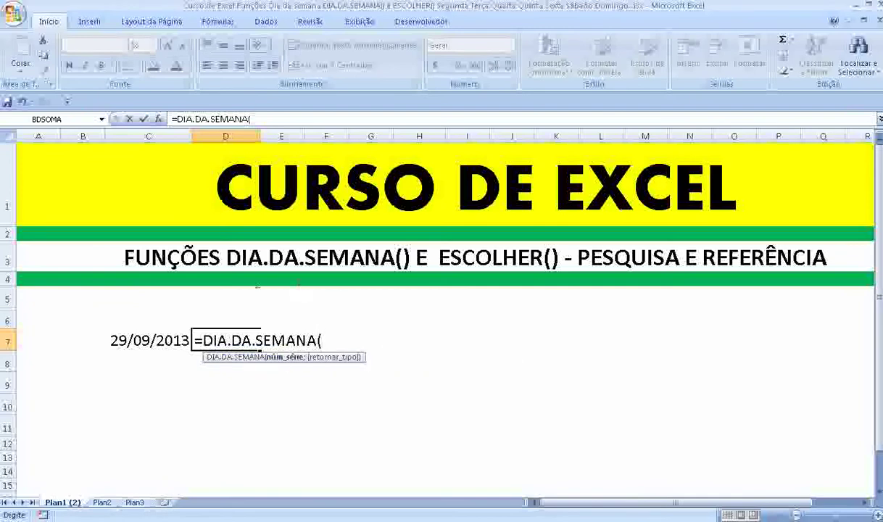
click(174, 339)
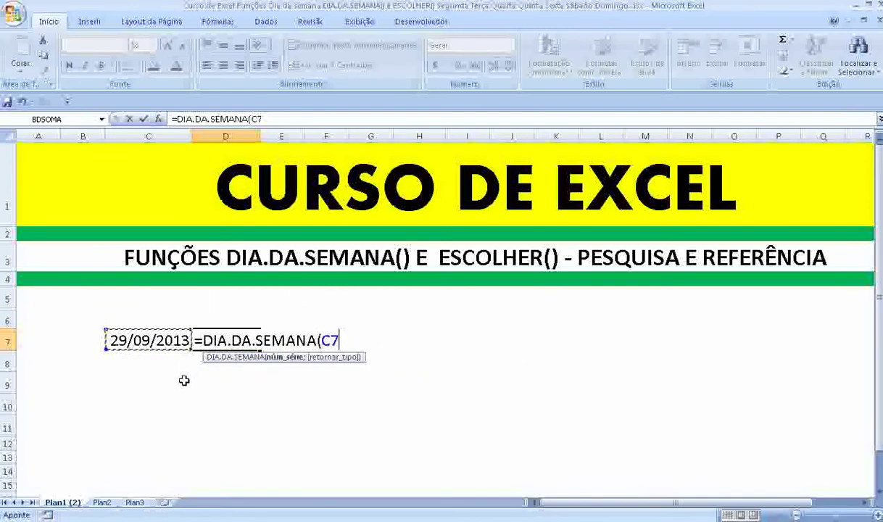
text())
key(Return)
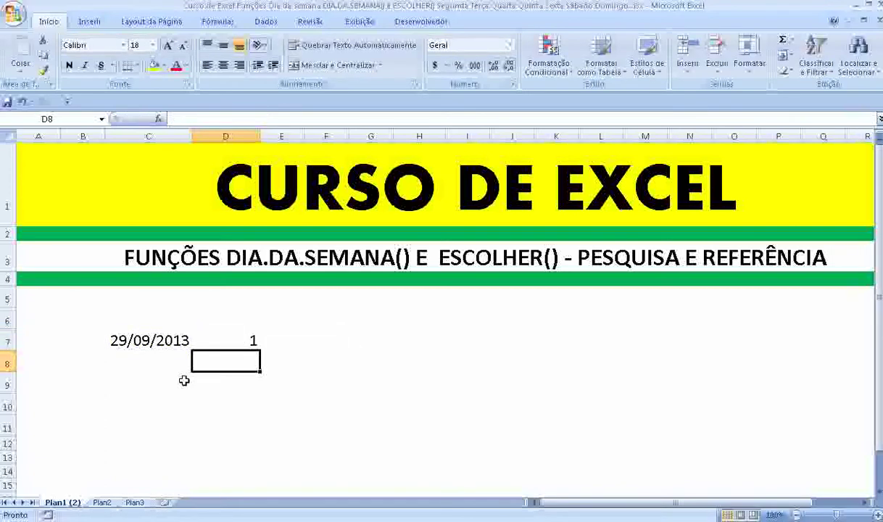
Enter 30/09/2013 in C8 and 01/10/2013 in C9, fixing a mistyped year.
click(160, 337)
click(171, 361)
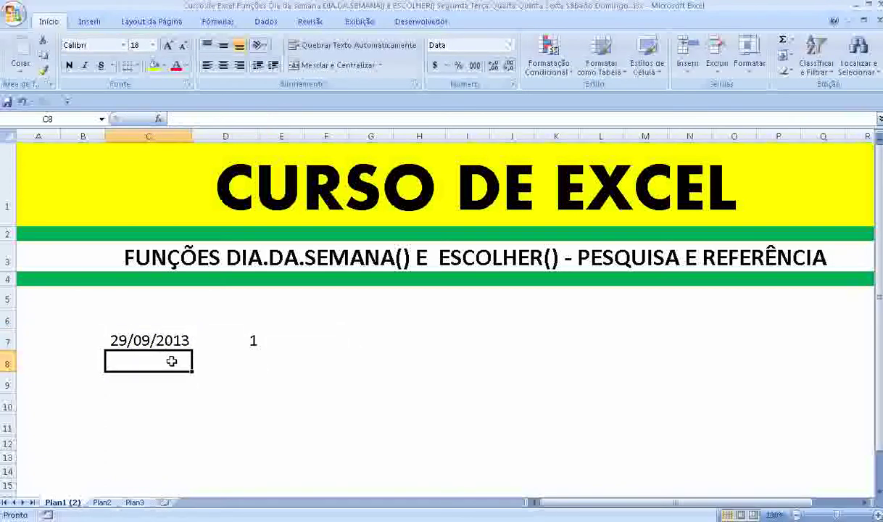
text(30/)
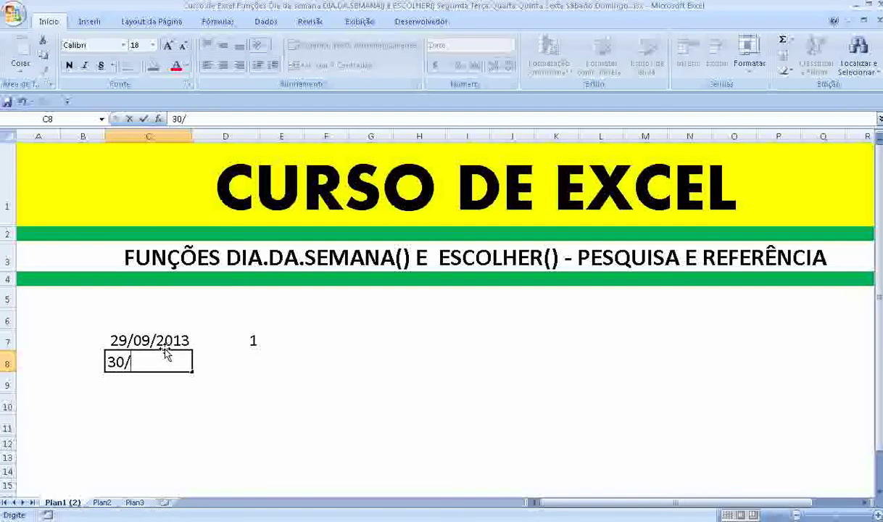
text(09)
text(/2)
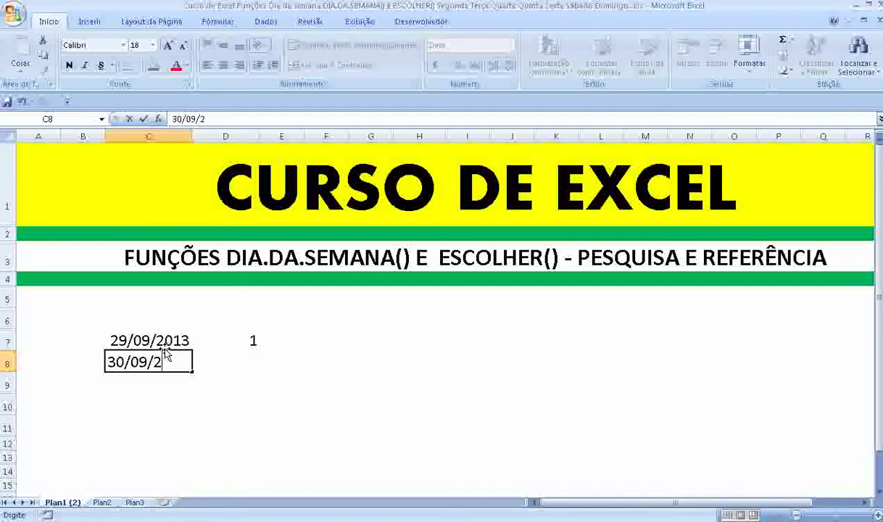
text(013)
key(Return)
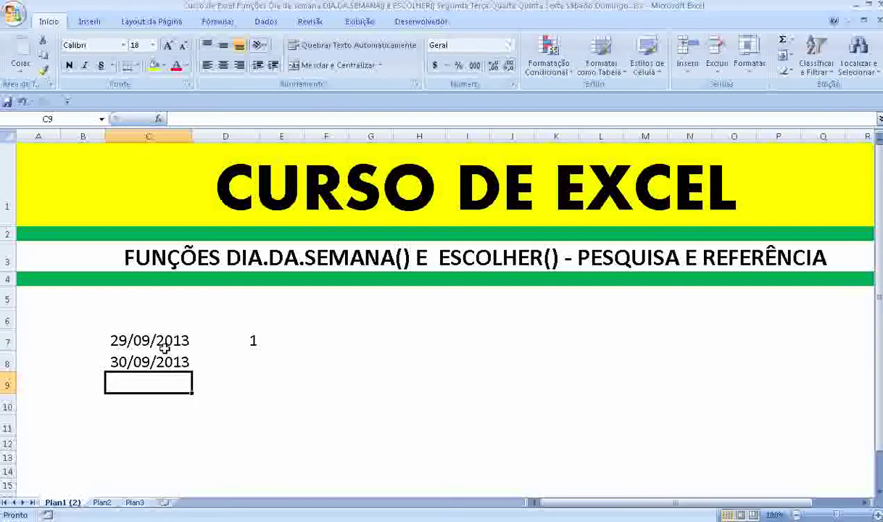
text(0)
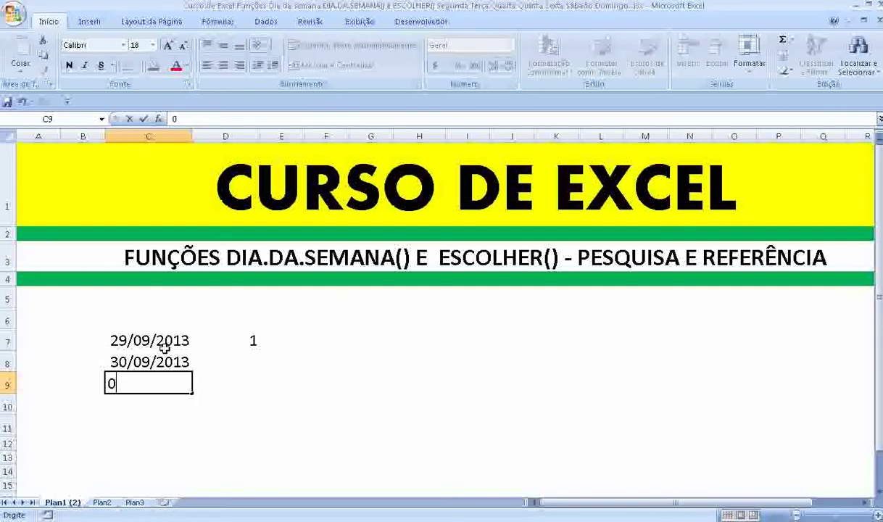
text(1/10)
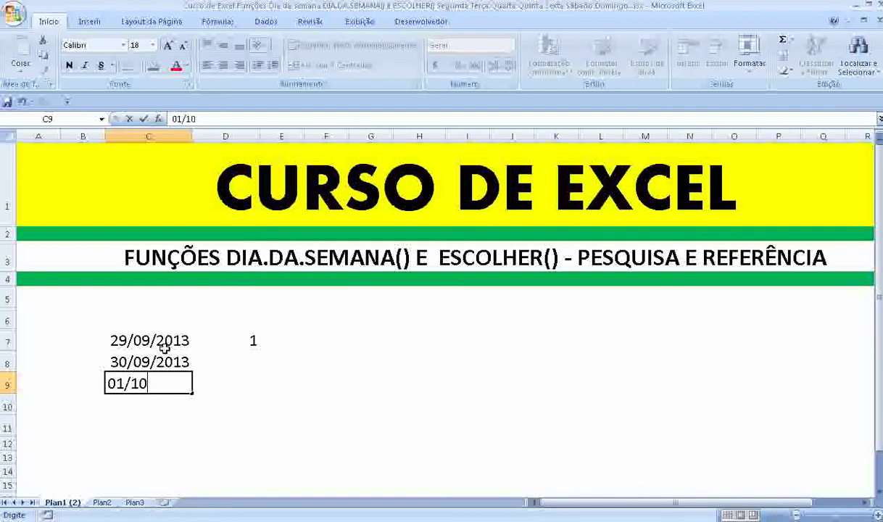
text(/210)
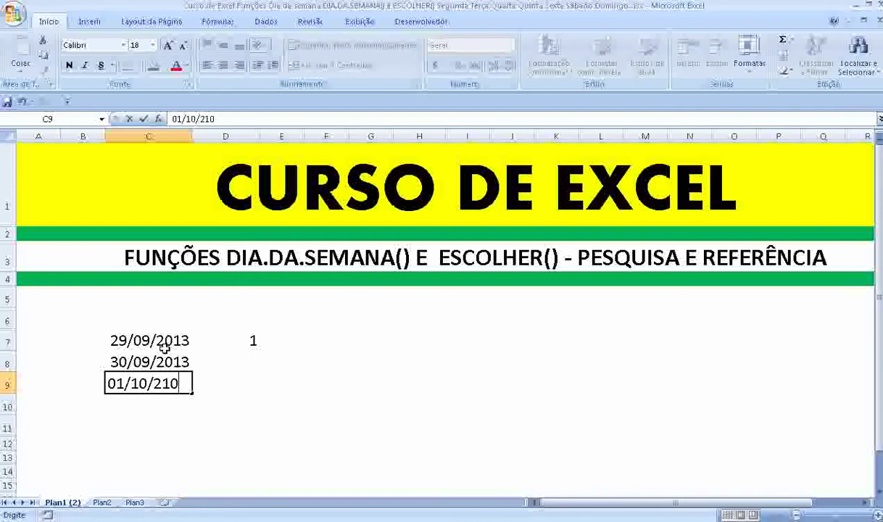
key(BackSpace)
key(BackSpace)
text(013)
key(Return)
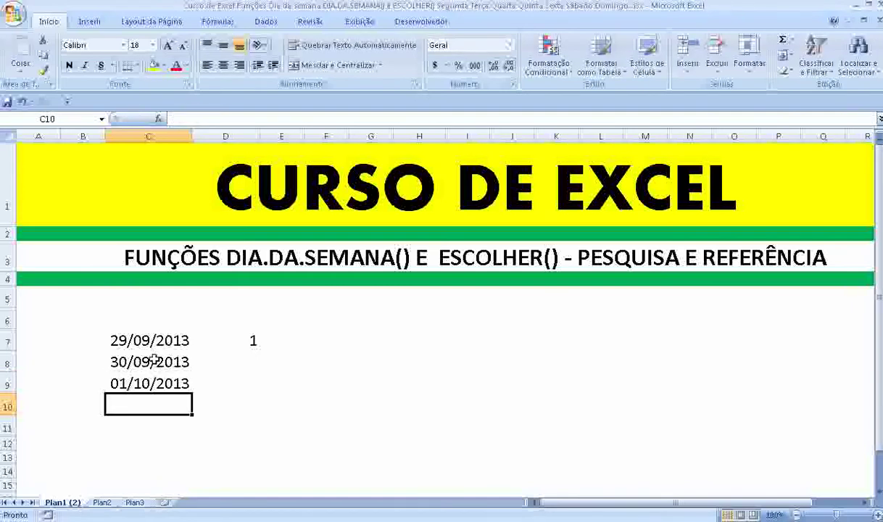
Enter 02/10/2013, 03/10/2013, 04/10/2103 and 05/10/2013 in C10 through C13.
text(02/10)
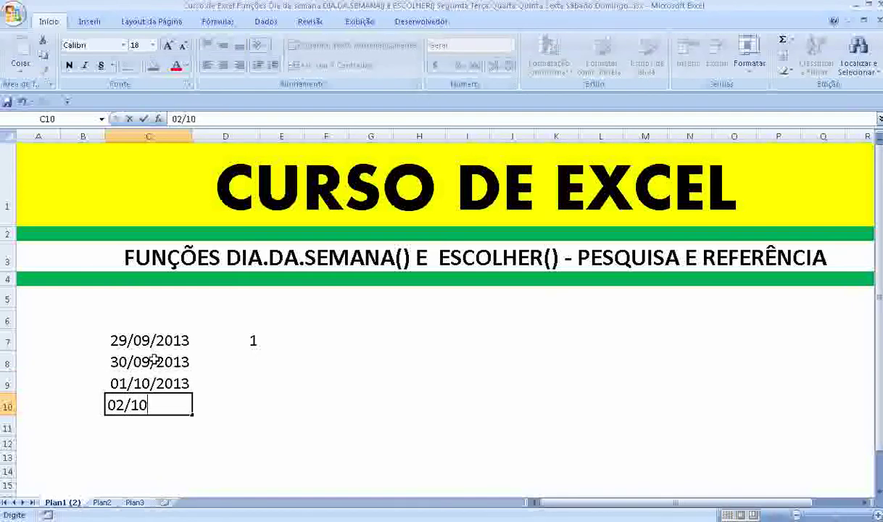
text(/2)
text(013)
key(Return)
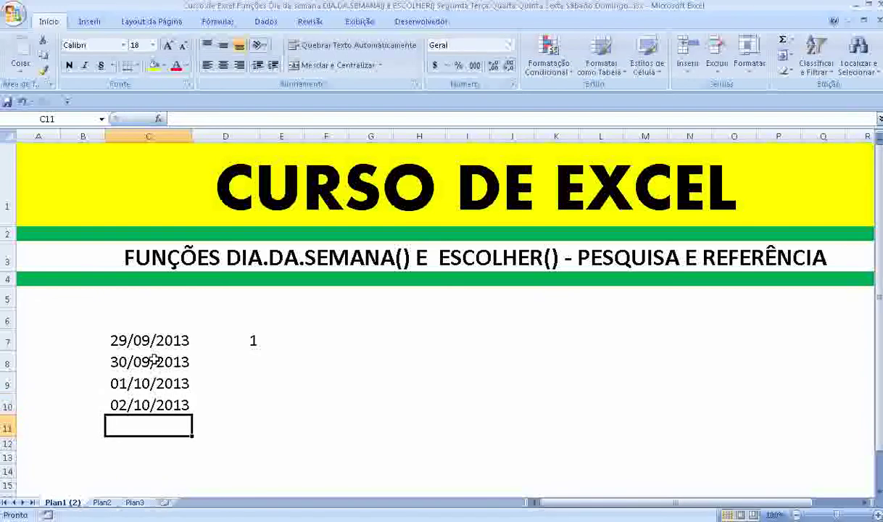
text(03/10)
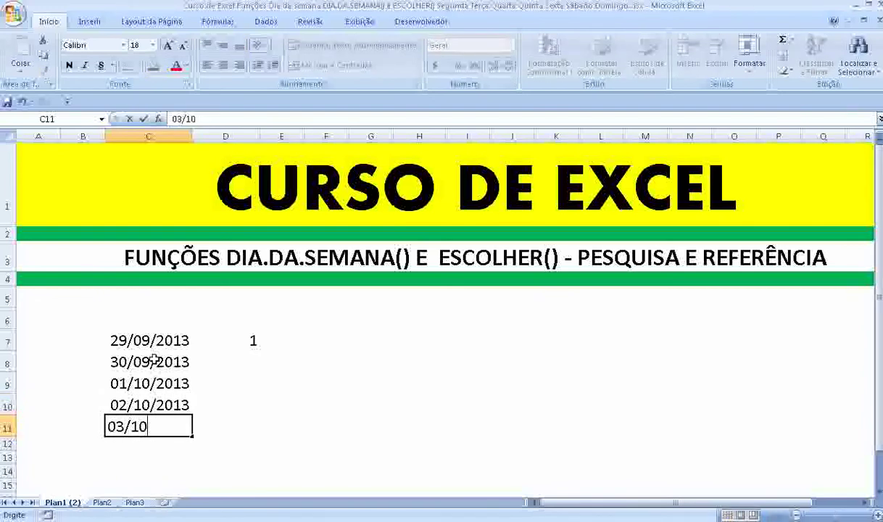
text(/2013)
key(Return)
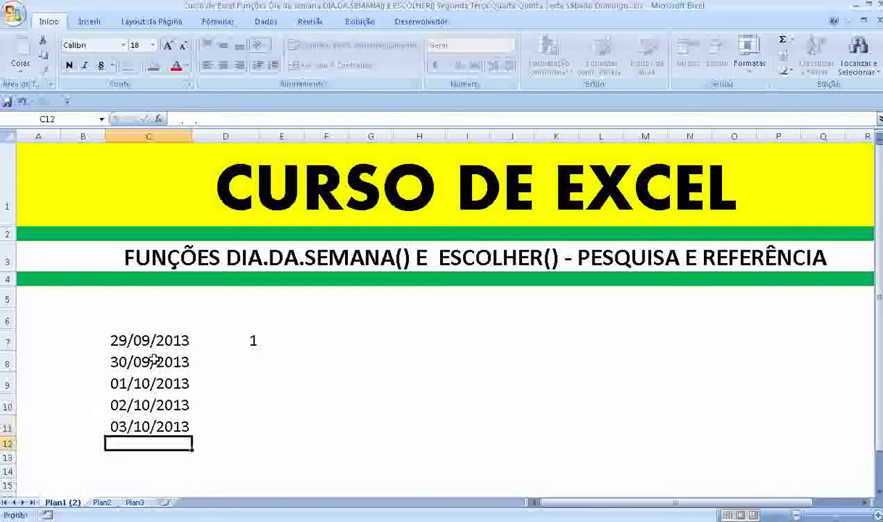
text(04)
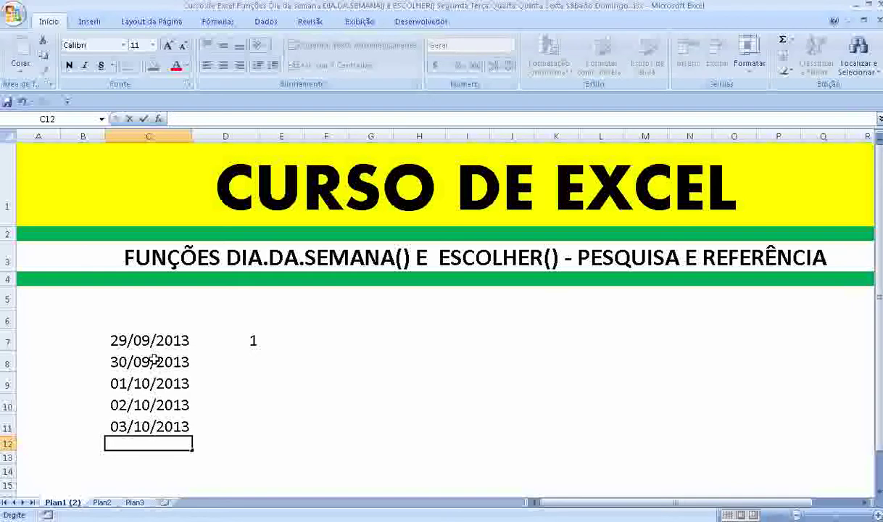
text(04/10/)
text(2103)
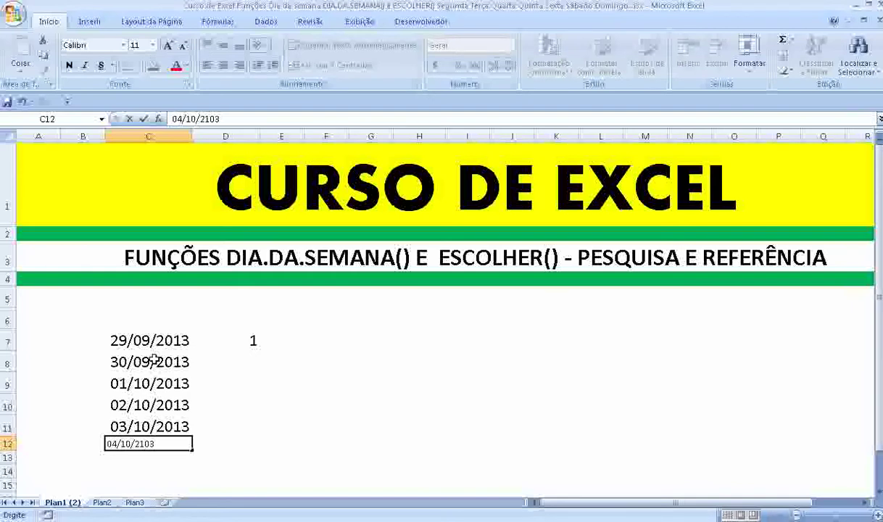
key(Return)
text(0)
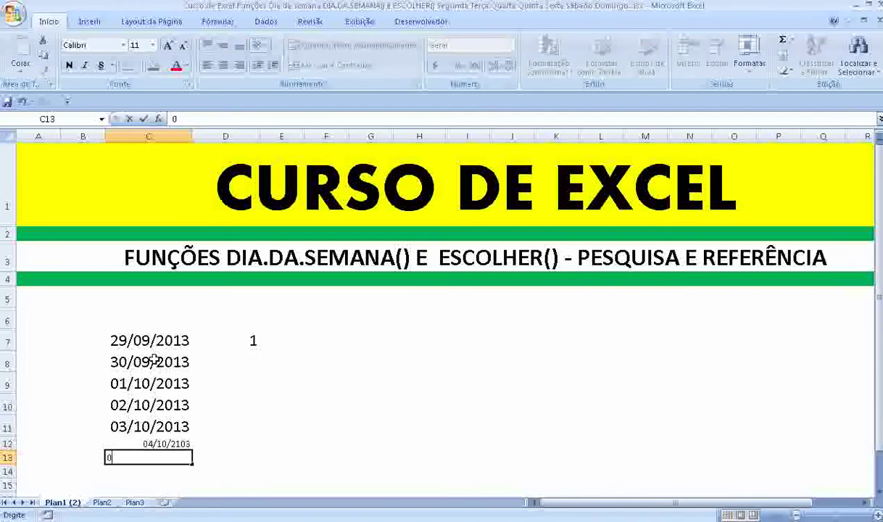
text(5/10/2)
text(013)
key(Return)
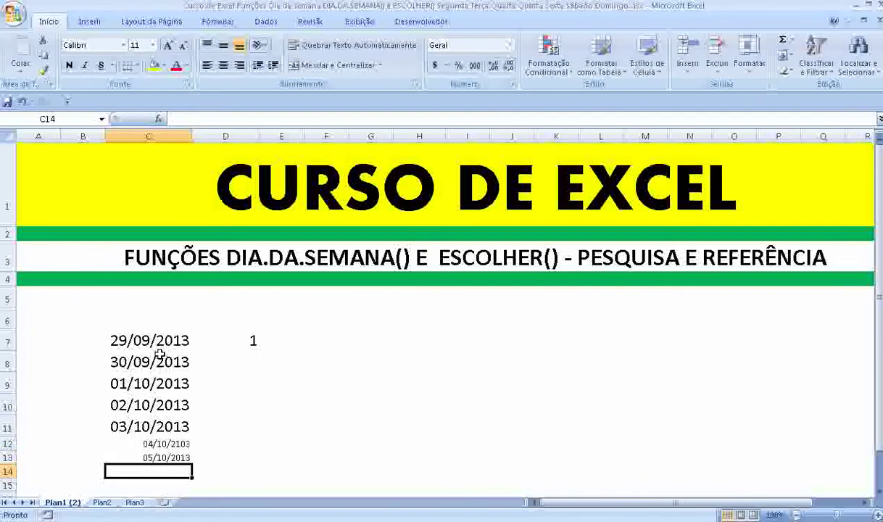
Copy C10's large date format onto C12:C13 with Format Painter, then check D7's formula.
click(127, 400)
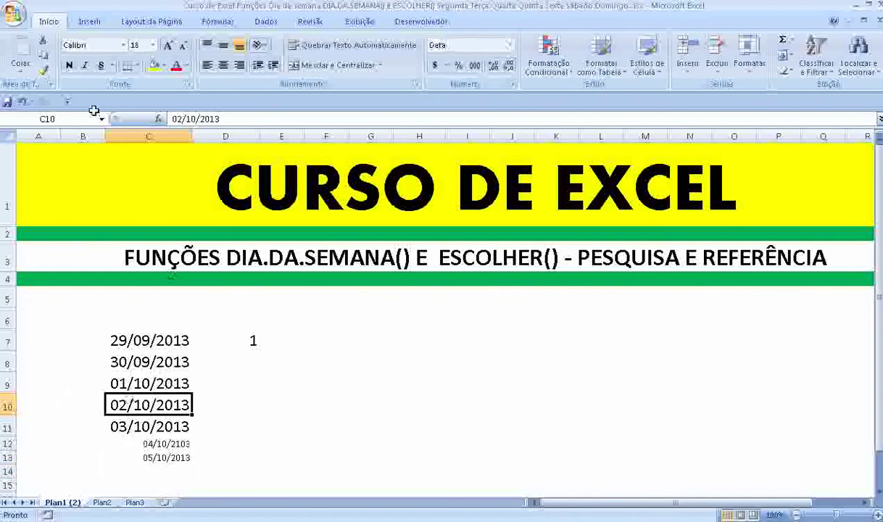
click(42, 70)
drag(142, 446, 145, 460)
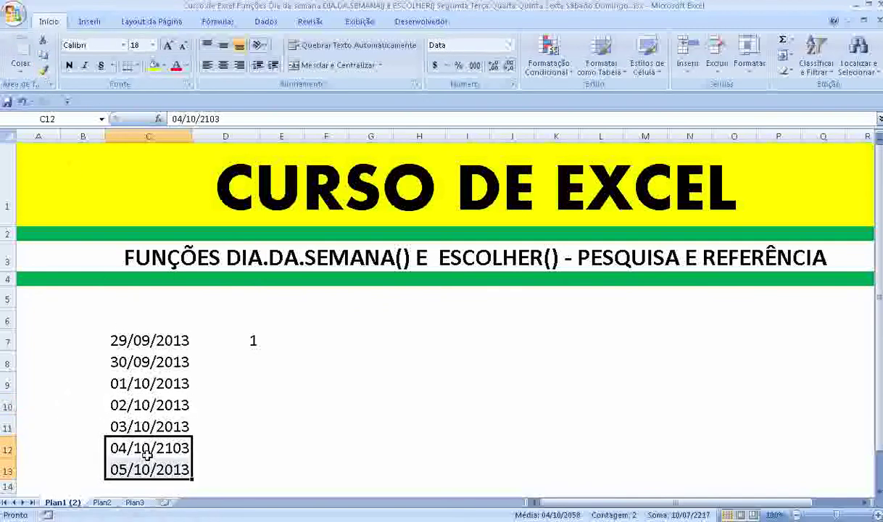
click(245, 341)
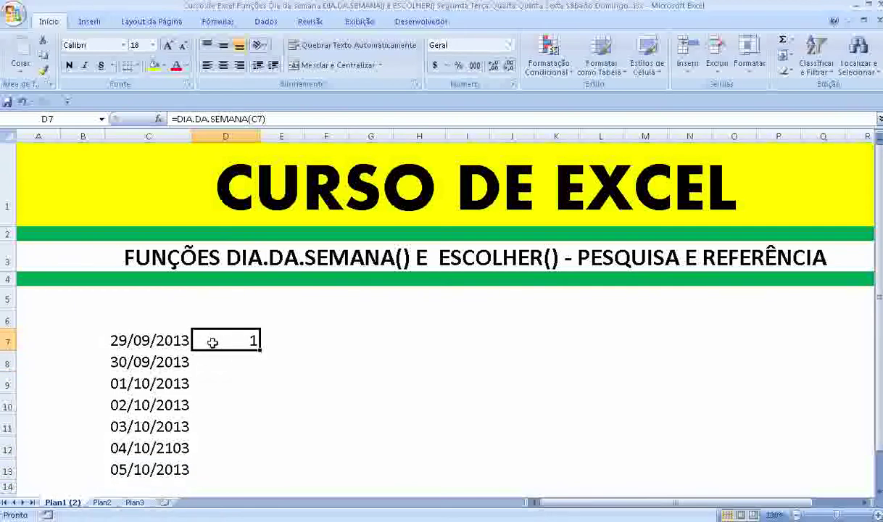
Copy the D7 weekday formula into D8:D13.
key(ctrl+c)
drag(226, 360, 232, 463)
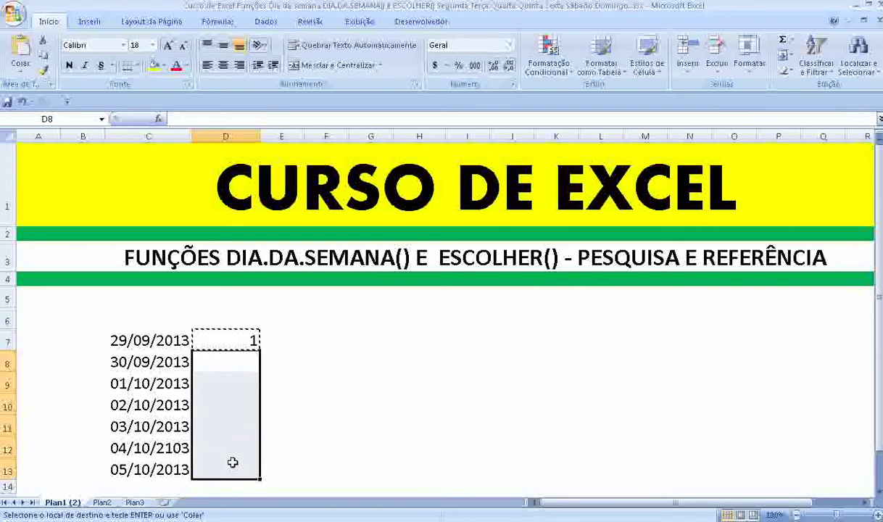
key(ctrl+v)
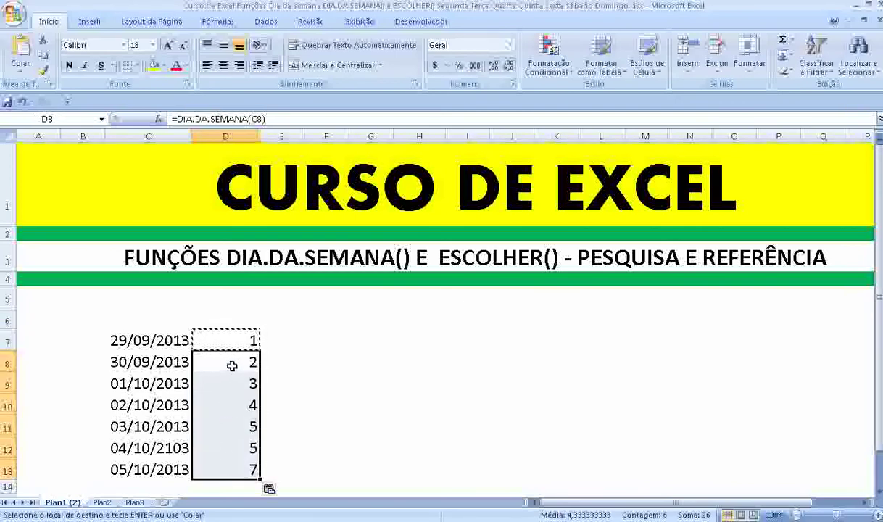
Review each copied weekday formula in D8:D12 against its date in column C.
click(232, 366)
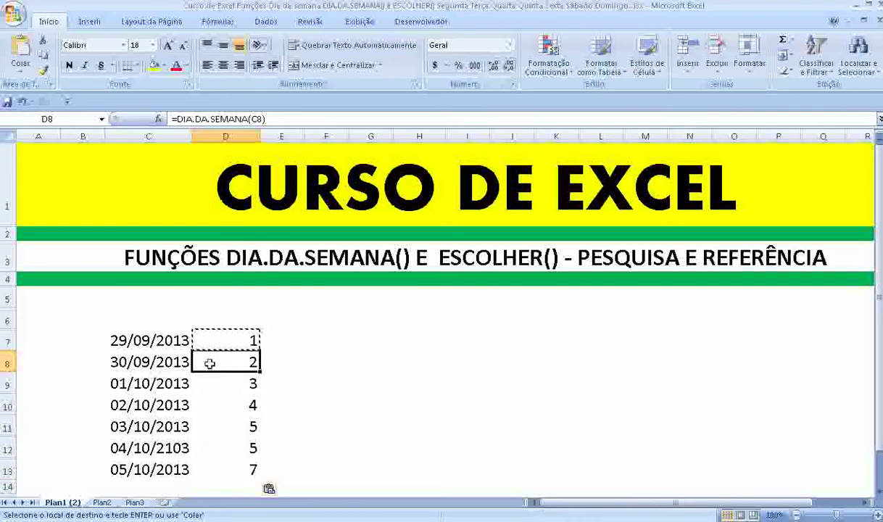
click(170, 378)
click(234, 383)
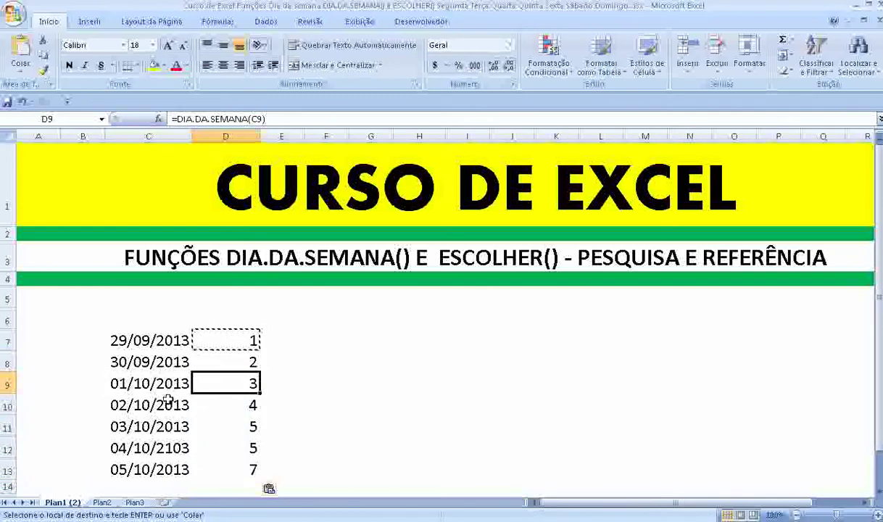
click(168, 400)
click(239, 403)
click(194, 420)
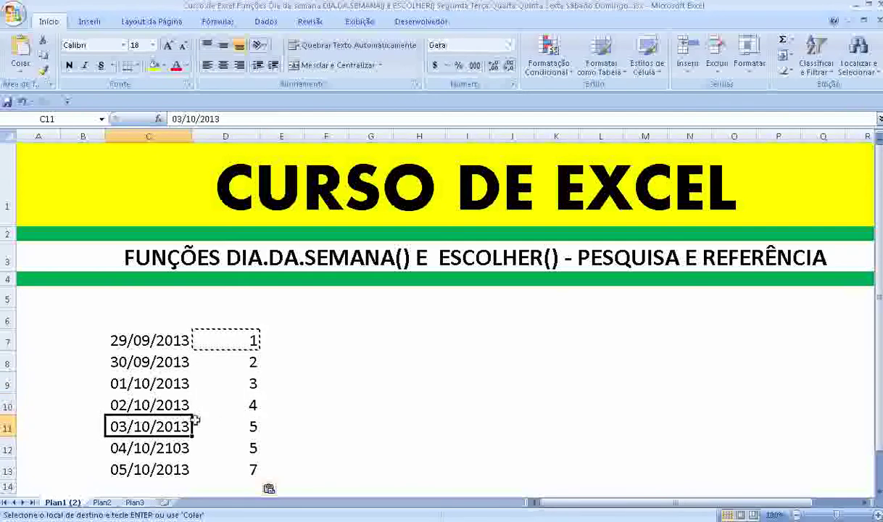
click(246, 422)
click(161, 445)
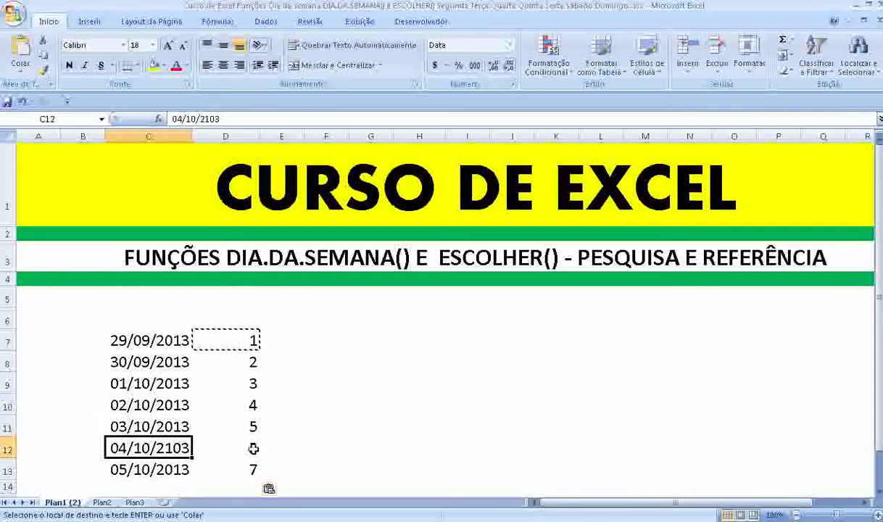
click(253, 449)
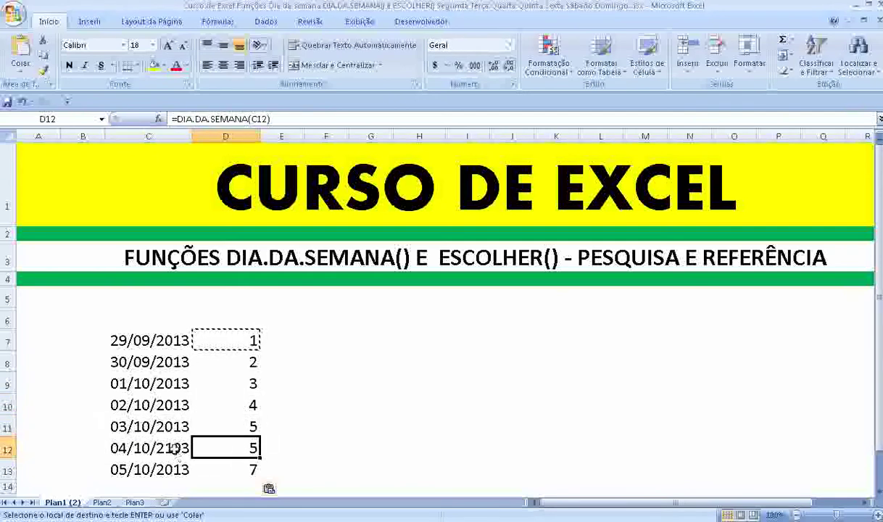
click(200, 419)
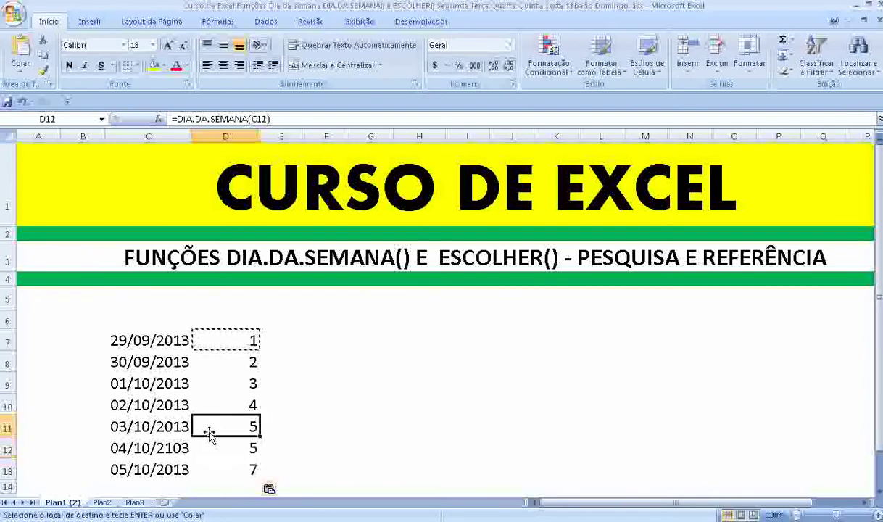
Refill the weekday formula from D11 down to D13 and review D12's formula.
drag(259, 436, 267, 474)
click(251, 449)
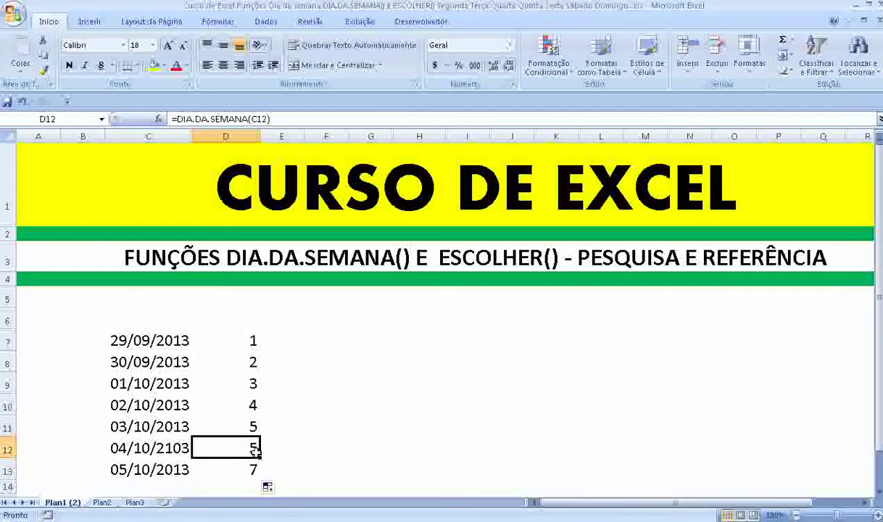
double_click(253, 450)
key(Return)
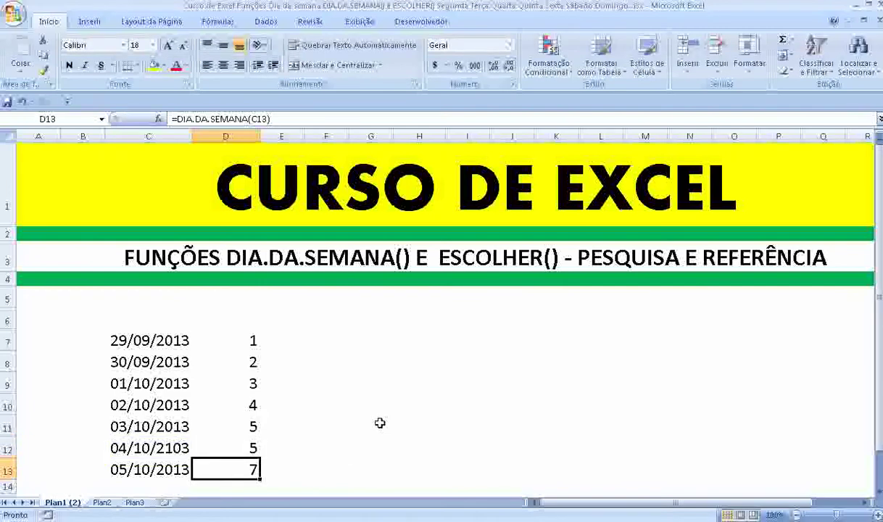
Correct the date in C12 to 04/10/2013 so D12 shows weekday 6.
key(Up)
key(Left)
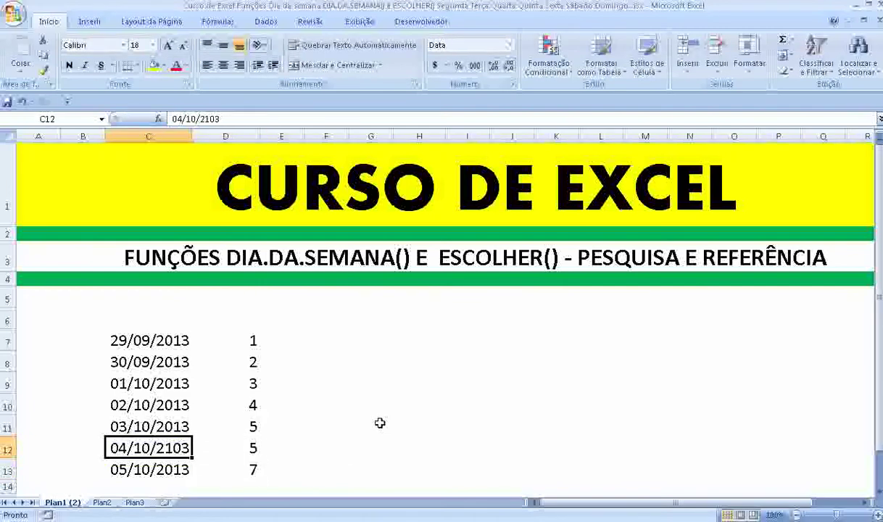
text(04/)
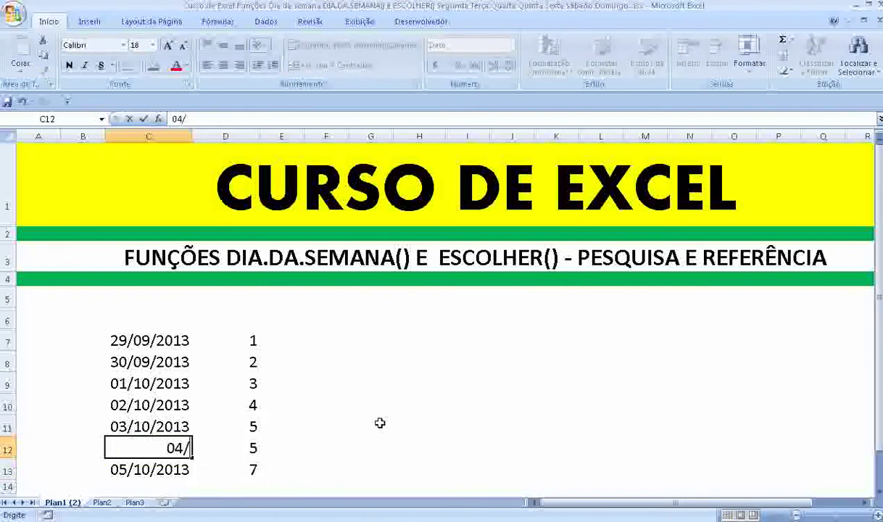
text(10/20)
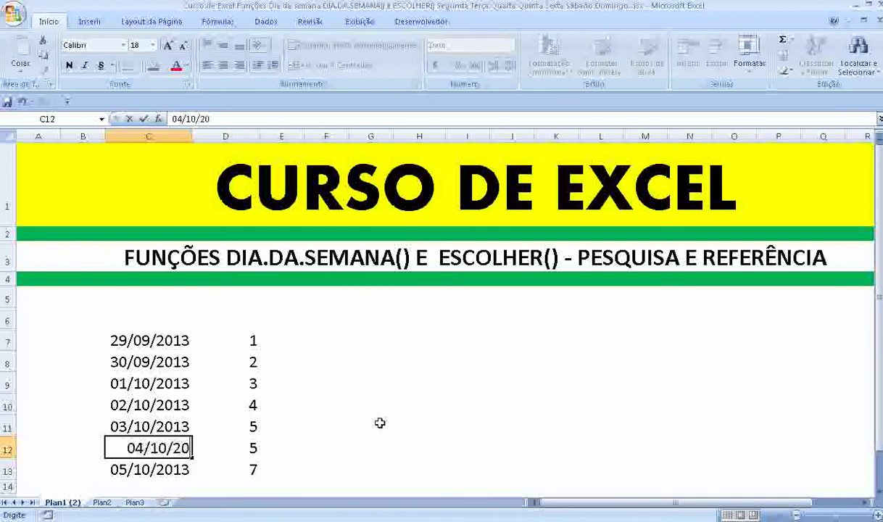
text(13)
key(Return)
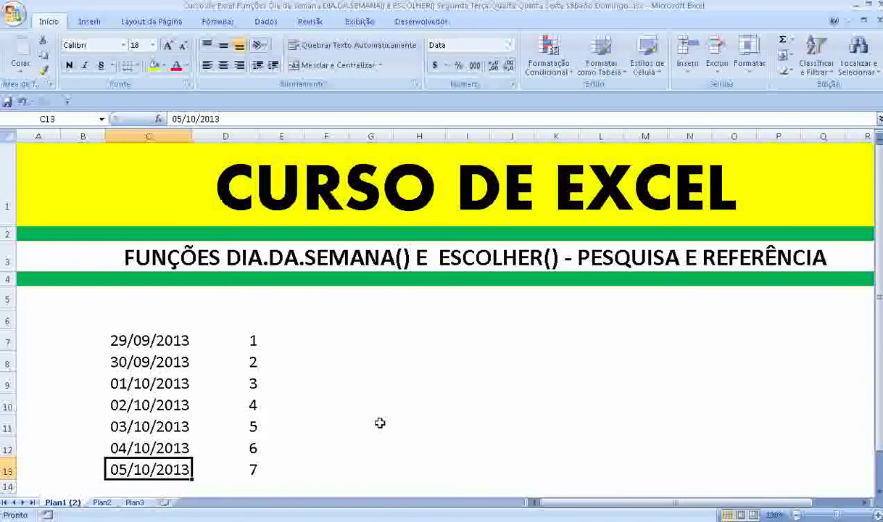
click(218, 445)
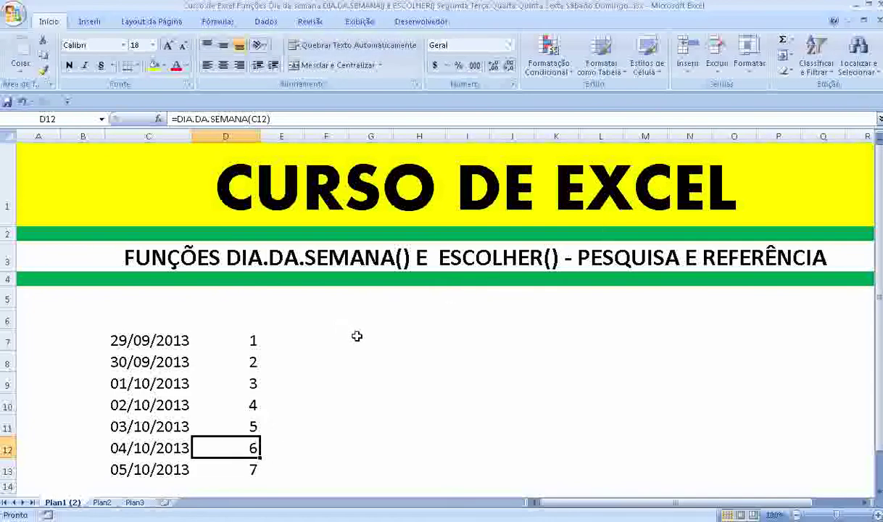
Enter =ESCOLHER(D7;"DOMINGO";"SEGUNDA") in F7 so it displays DOMINGO.
click(307, 346)
text(=E)
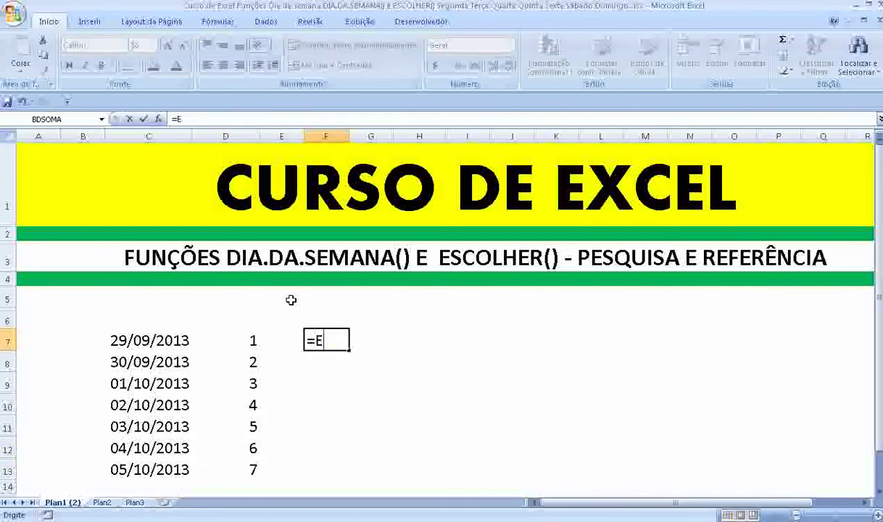
text(SCOLHER)
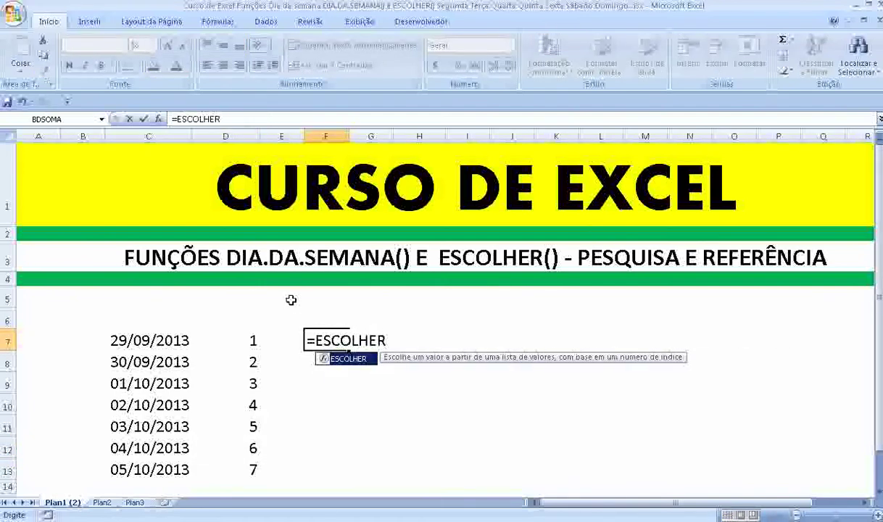
text(()
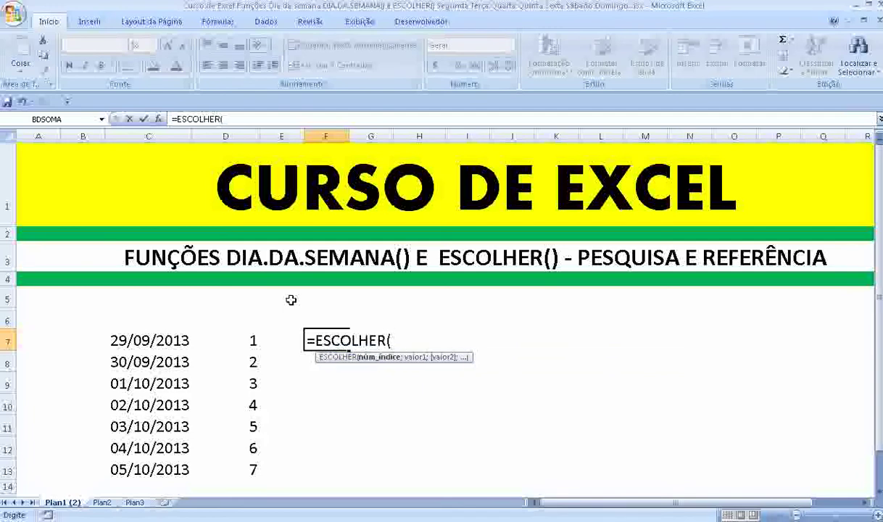
click(255, 337)
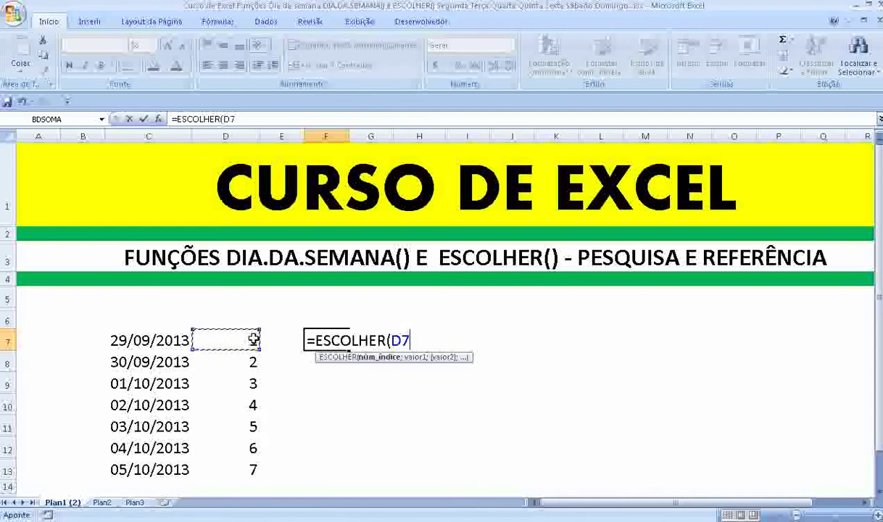
text(;)
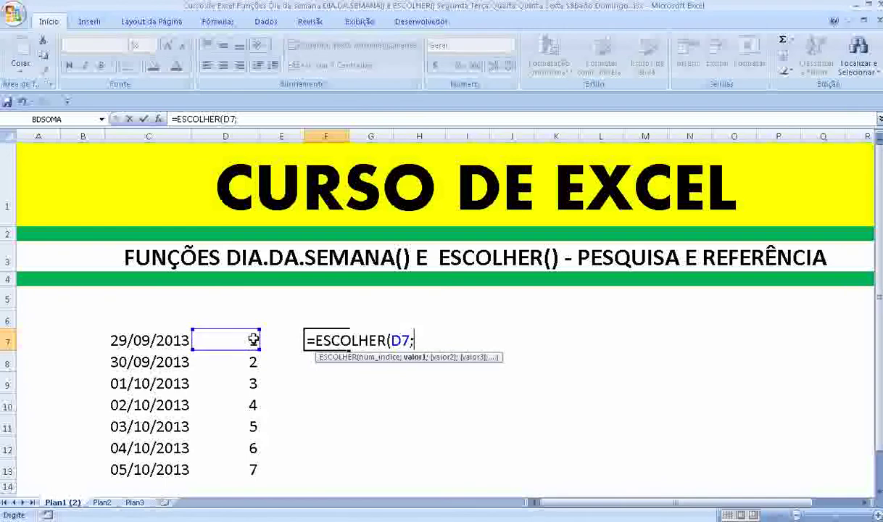
text(")
text(D)
text(OMINGO)
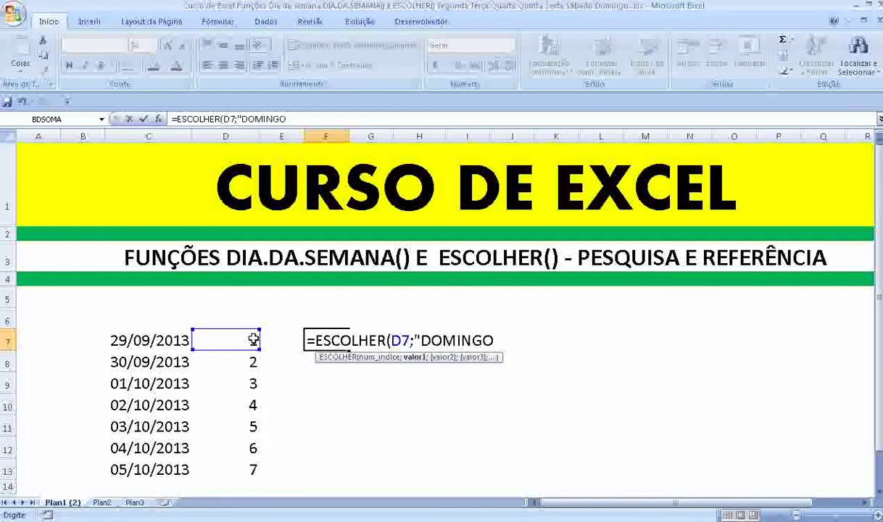
text(";")
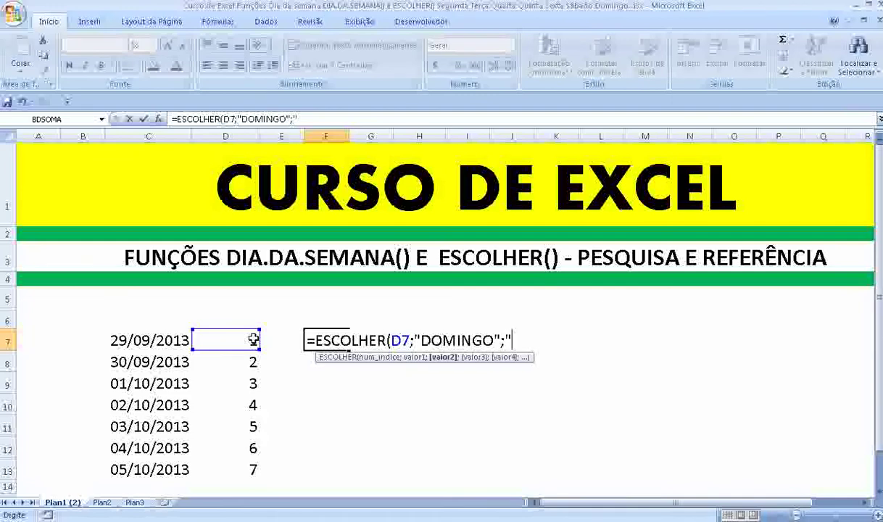
text(SEGUNDA)
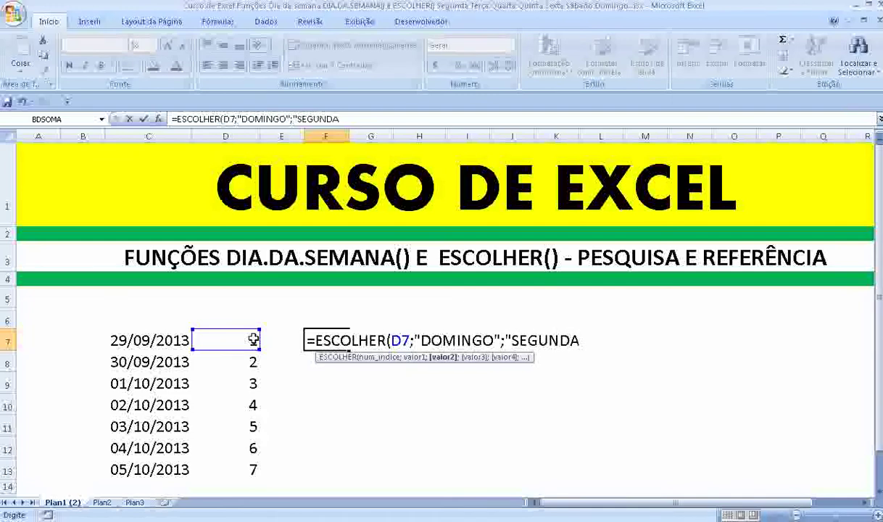
text("))
key(Return)
key(Up)
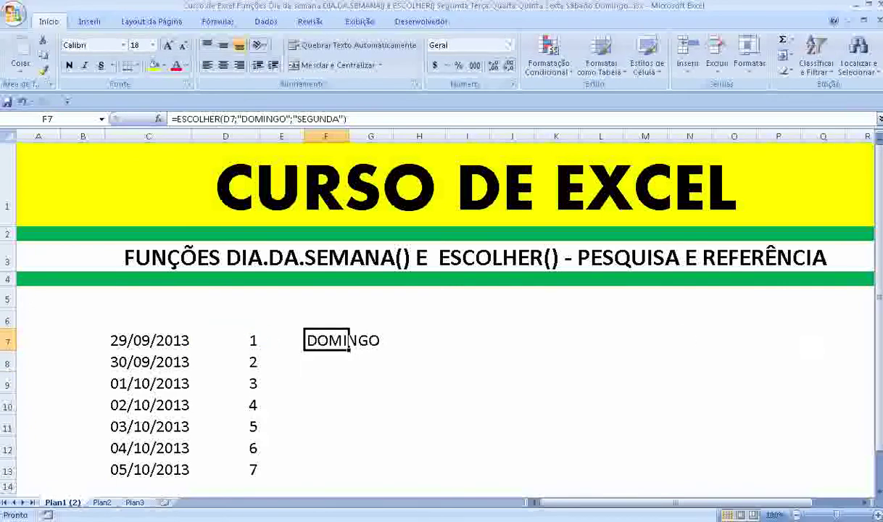
click(236, 118)
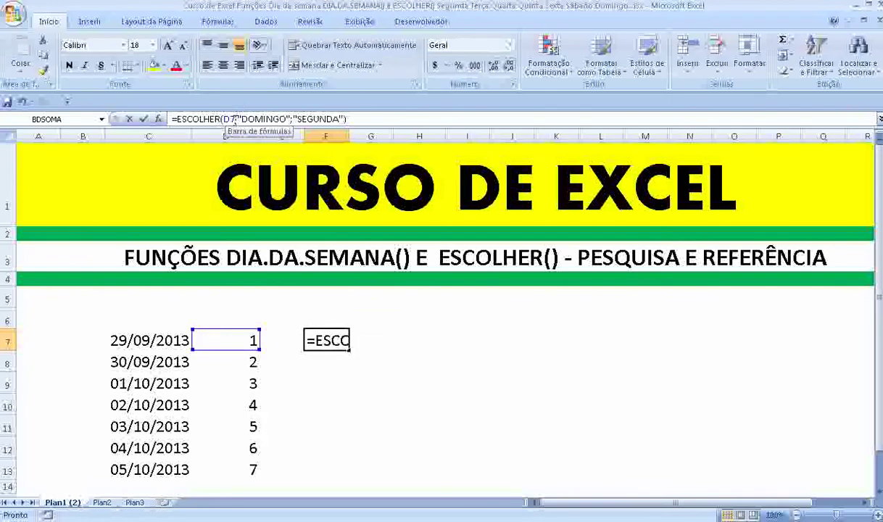
double_click(227, 119)
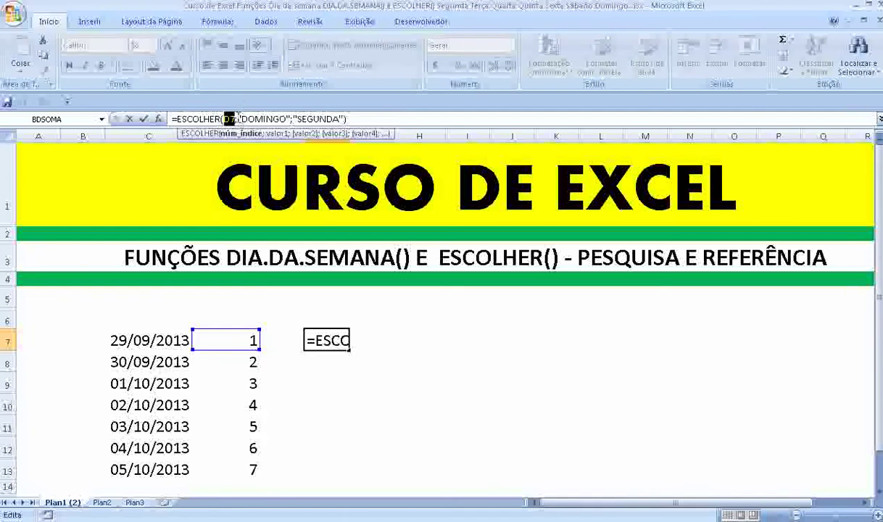
drag(238, 118, 273, 120)
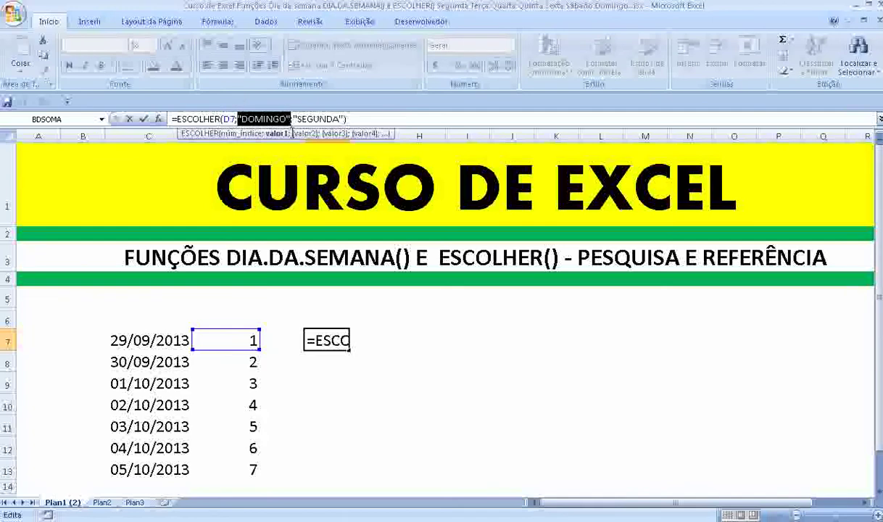
drag(289, 123, 342, 121)
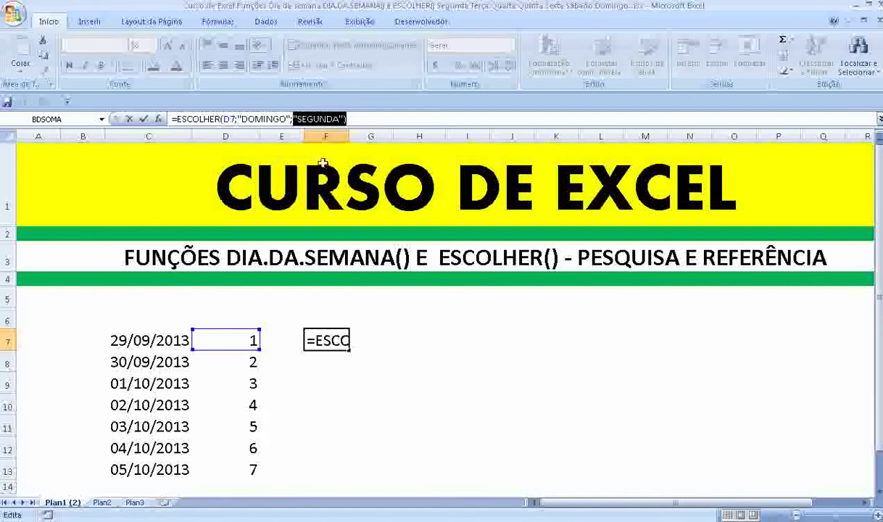
click(237, 118)
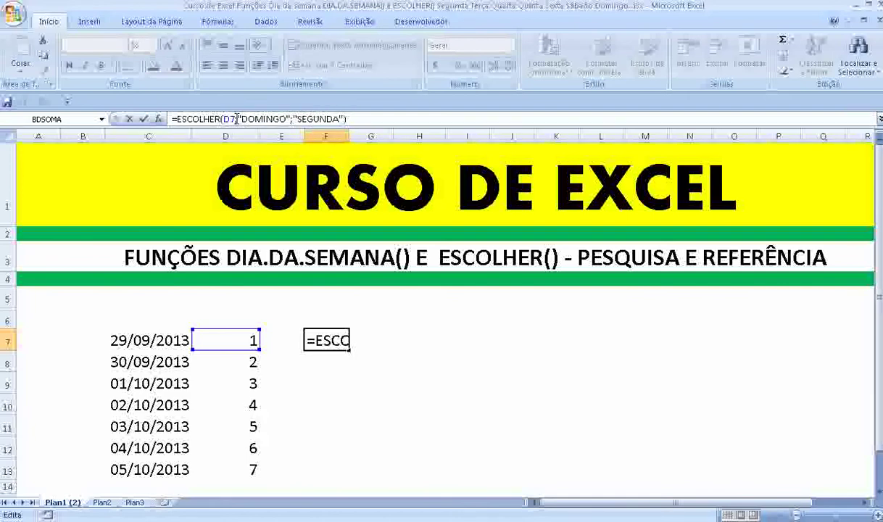
drag(244, 119, 283, 124)
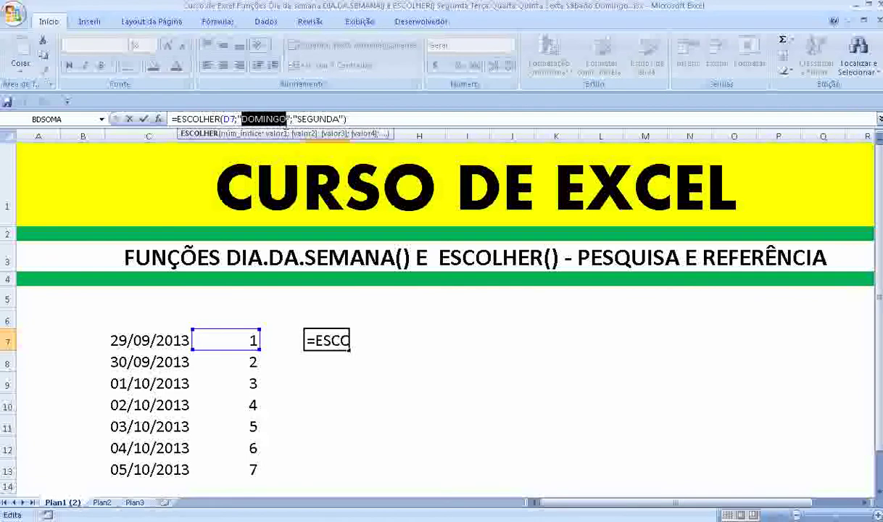
key(Return)
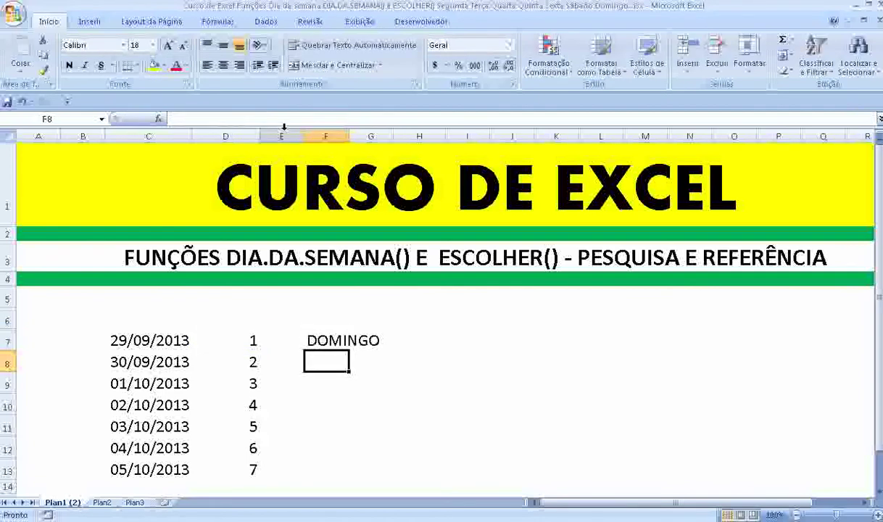
Copy the F7 ESCOLHER formula into F8, showing SEGUNDA, and inspect its D8 index.
key(Up)
key(ctrl+c)
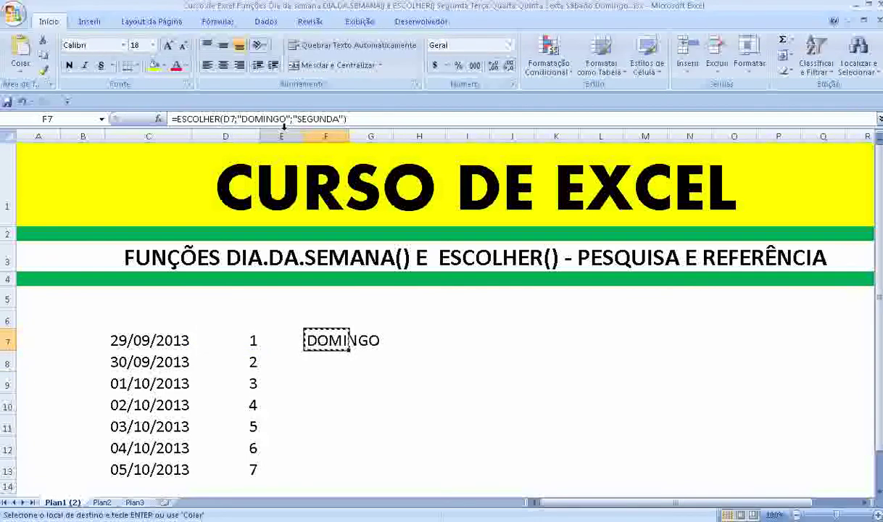
key(Down)
key(ctrl+v)
key(Escape)
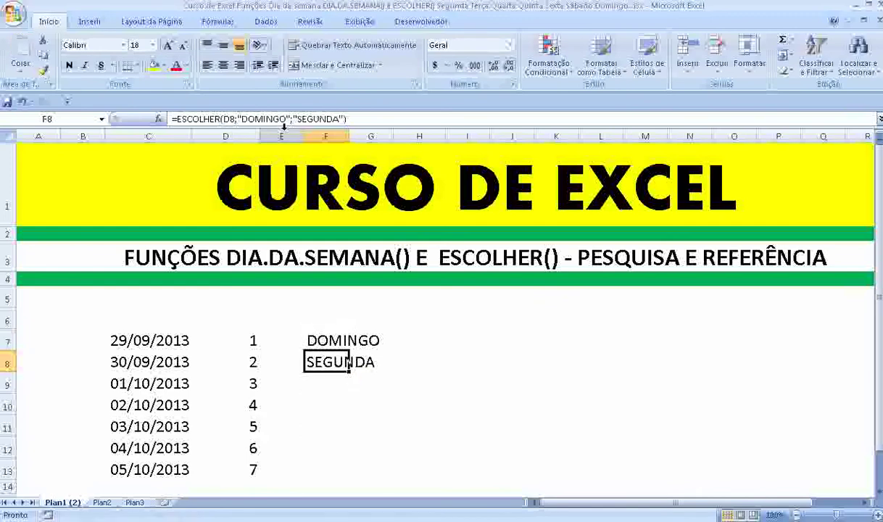
click(233, 119)
double_click(231, 118)
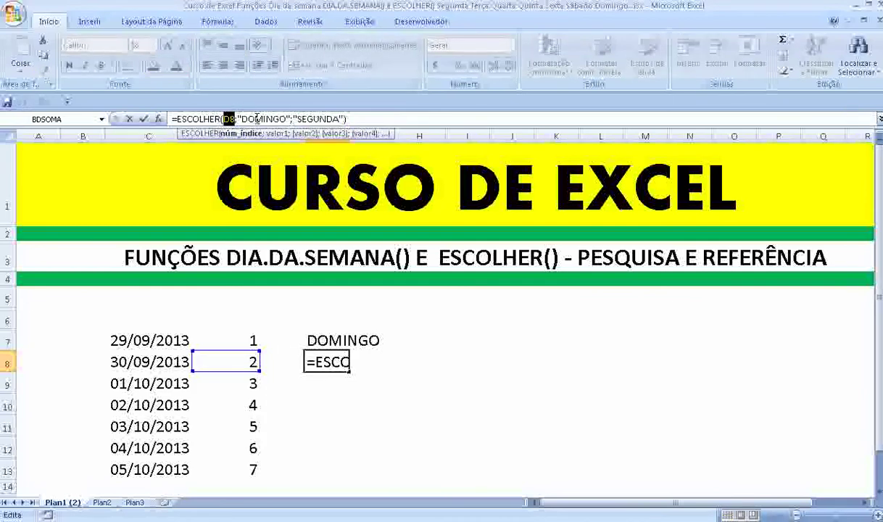
key(Return)
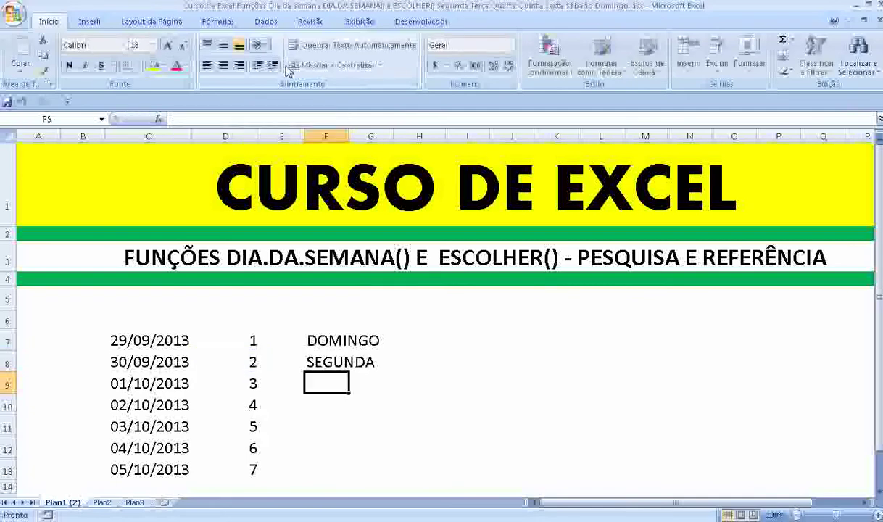
key(Up)
Copy F8's formula into F9, which returns #VALOR!, and widen column F.
key(ctrl+c)
key(Down)
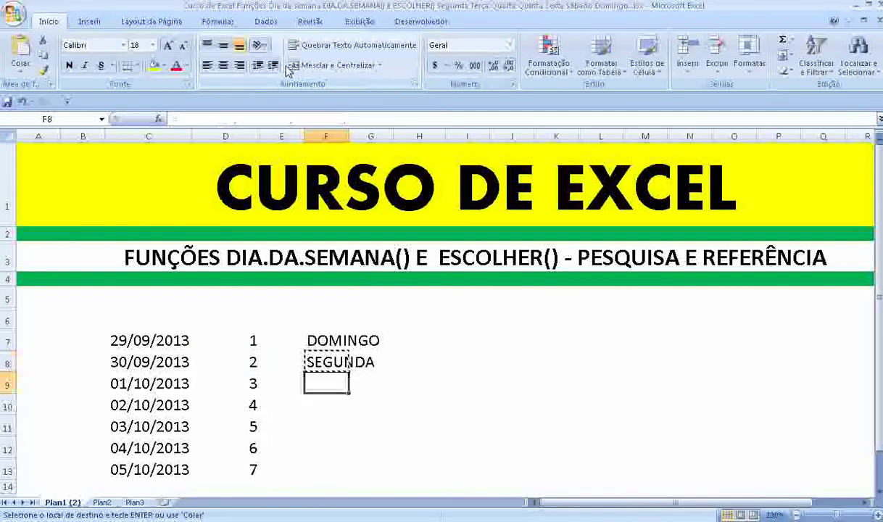
key(ctrl+v)
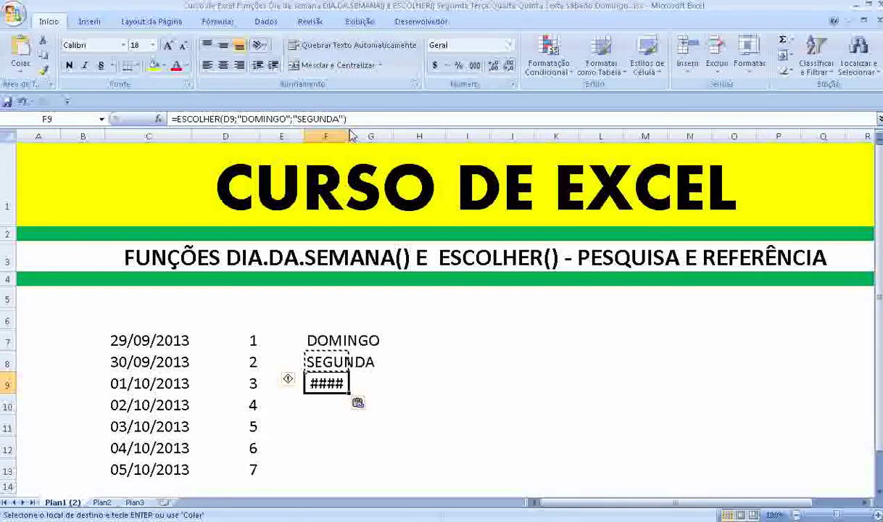
drag(349, 136, 394, 135)
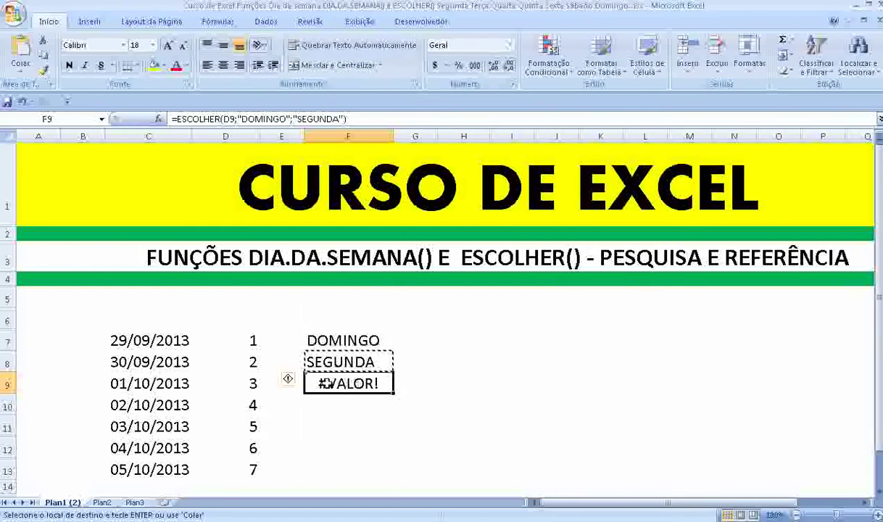
click(258, 383)
click(348, 382)
Add a third option "TERÇA" to F9's ESCOLHER formula so it shows TERÇA.
key(F2)
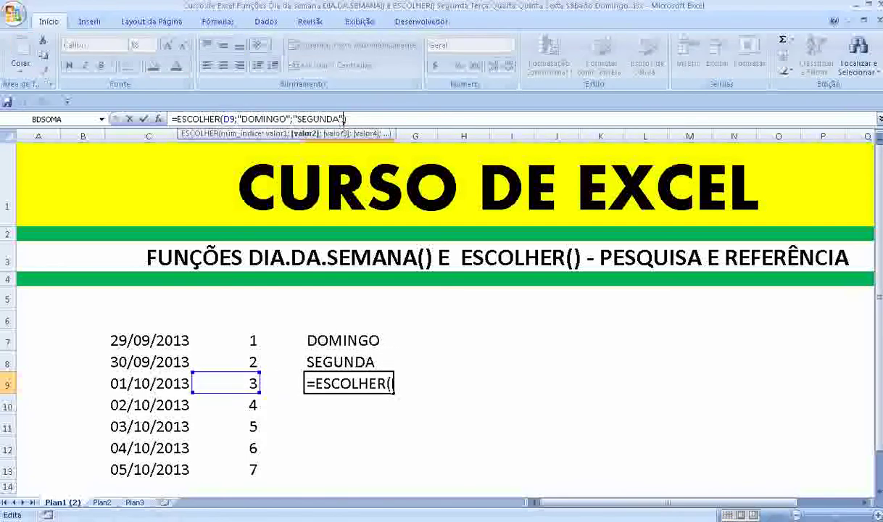
text(;)
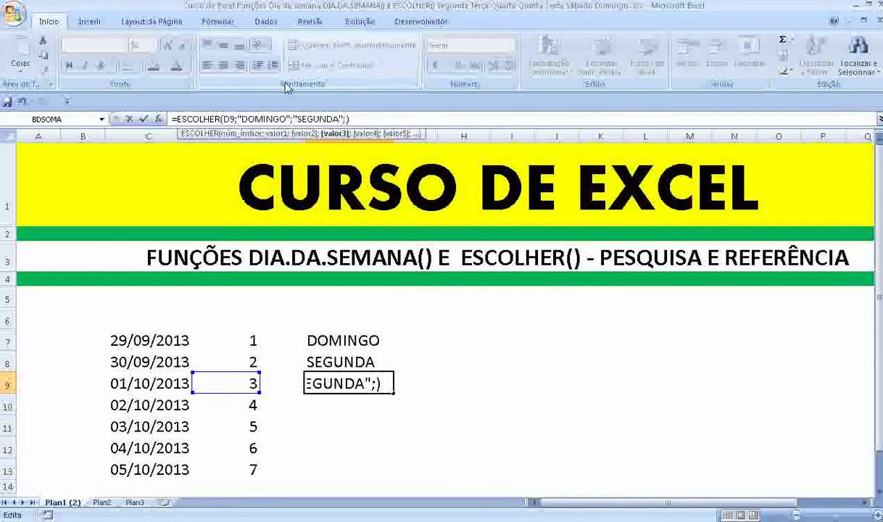
text("TERÇ)
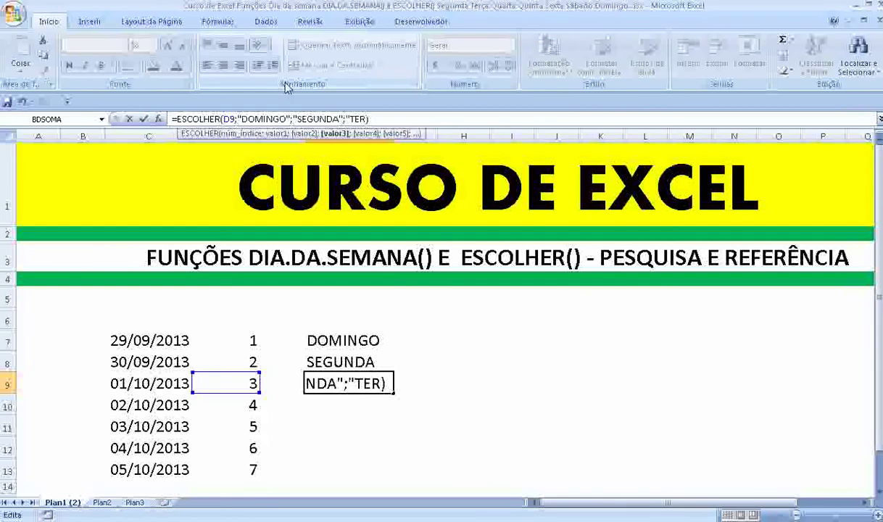
text(A)
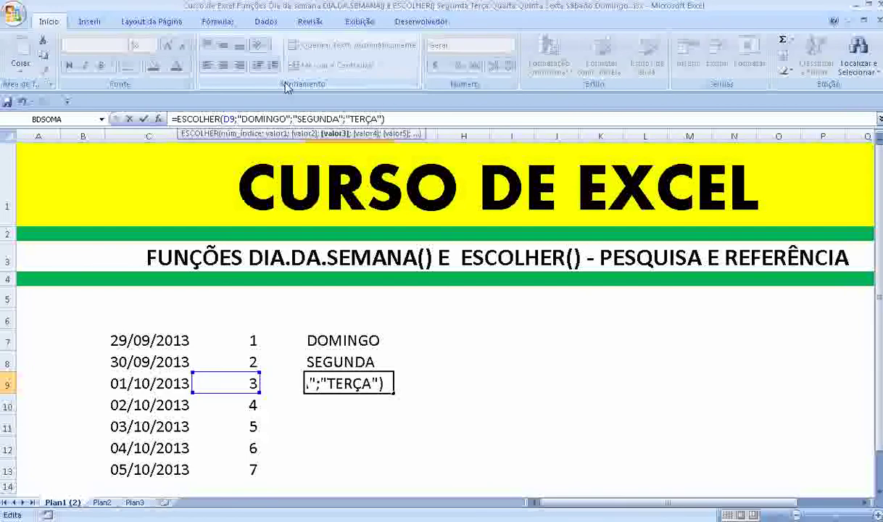
key(Return)
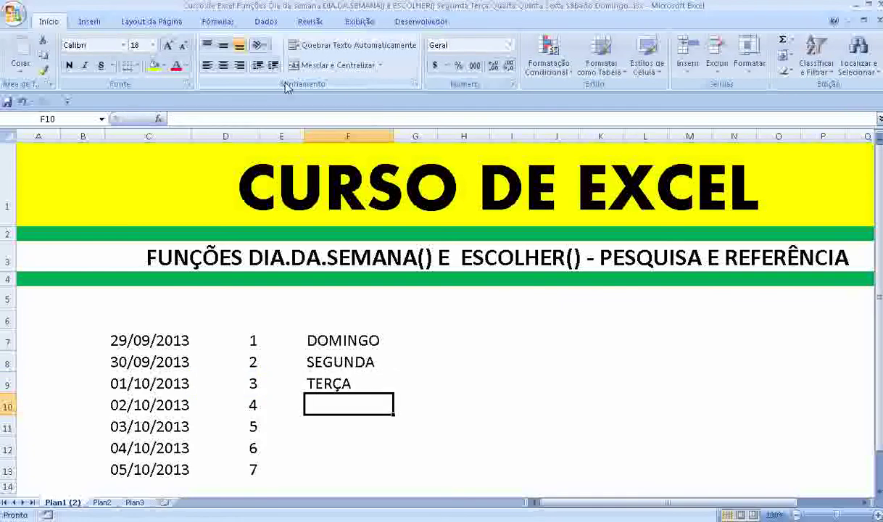
Copy F9's formula into F10, where it returns #VALOR!
key(Up)
key(ctrl+c)
key(Down)
key(ctrl+v)
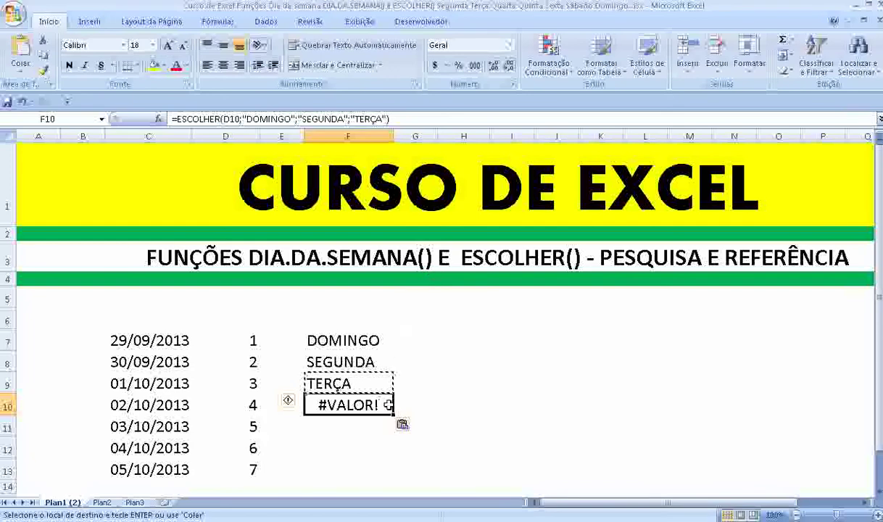
click(359, 340)
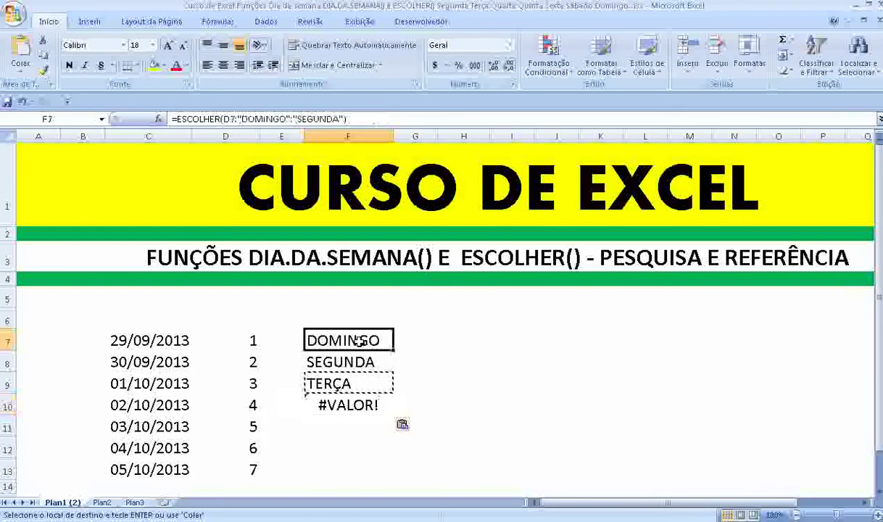
Extend F7's ESCOLHER formula with TERÇA, QUARTA, QUINTA, SEXTA and SABADO.
click(339, 118)
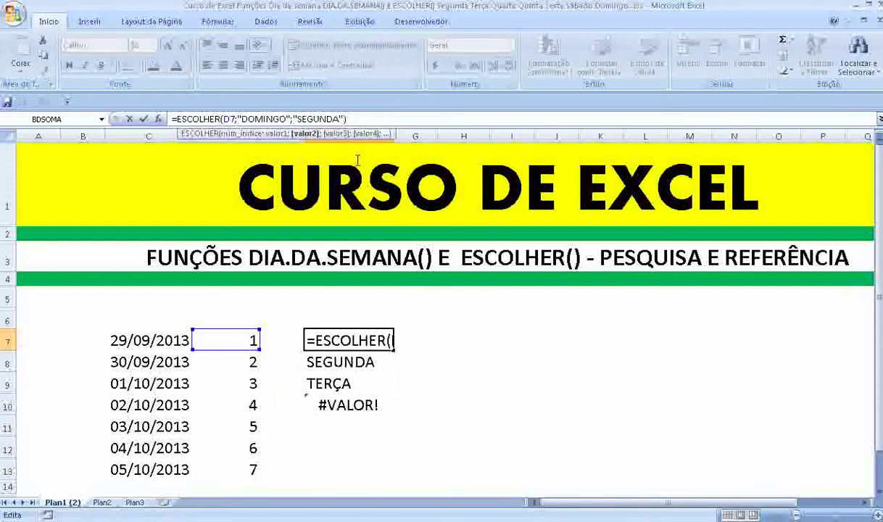
text(;)
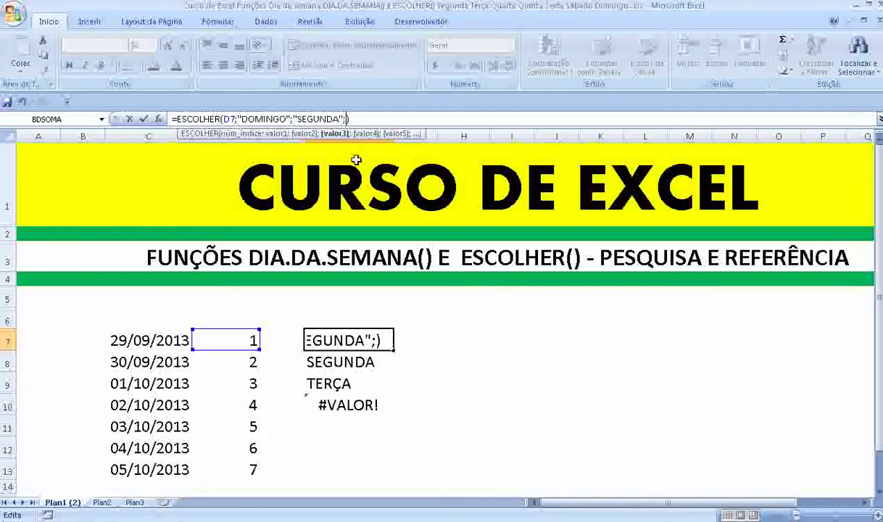
text("TE)
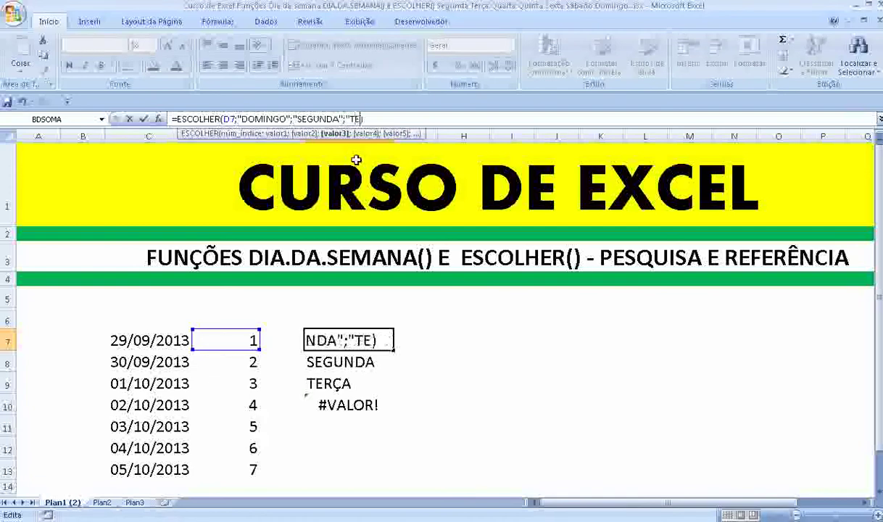
text(RÇA")
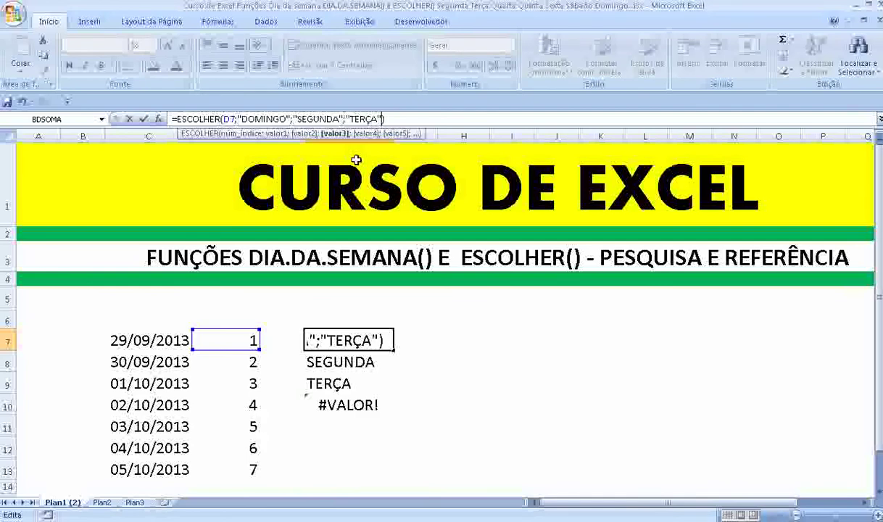
text(;")
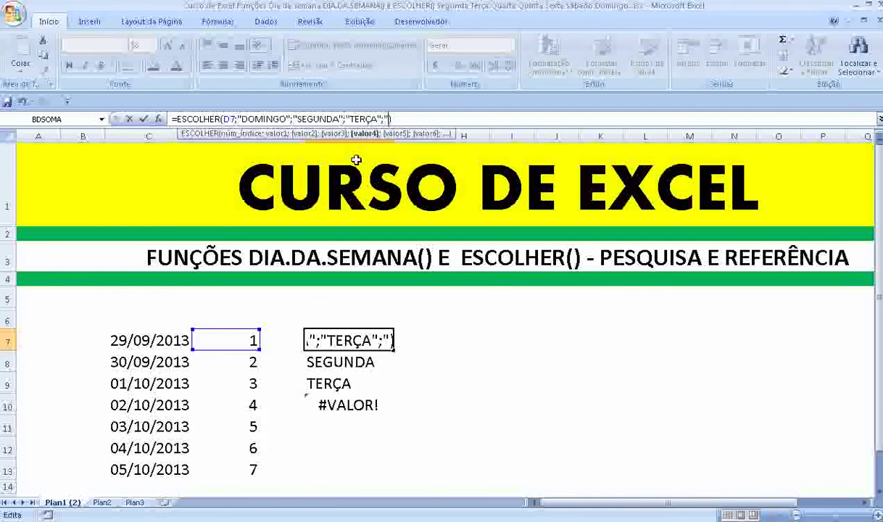
text(QUARTA)
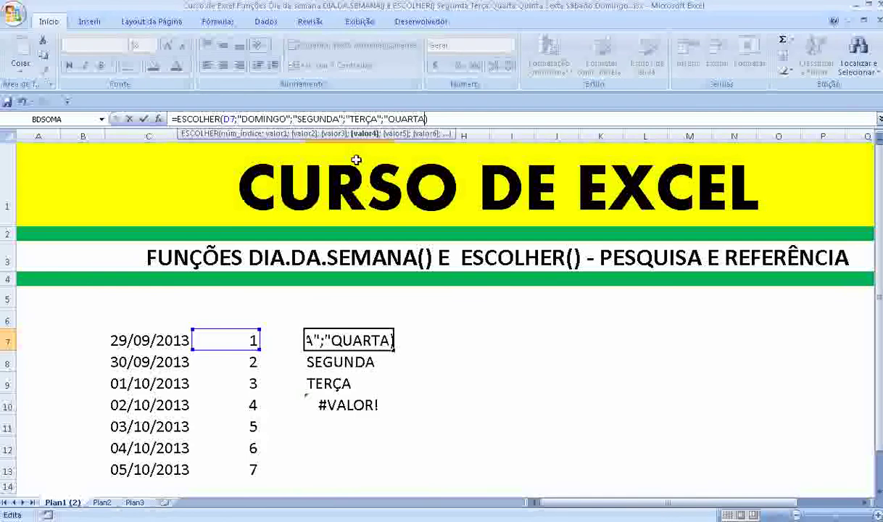
text(";")
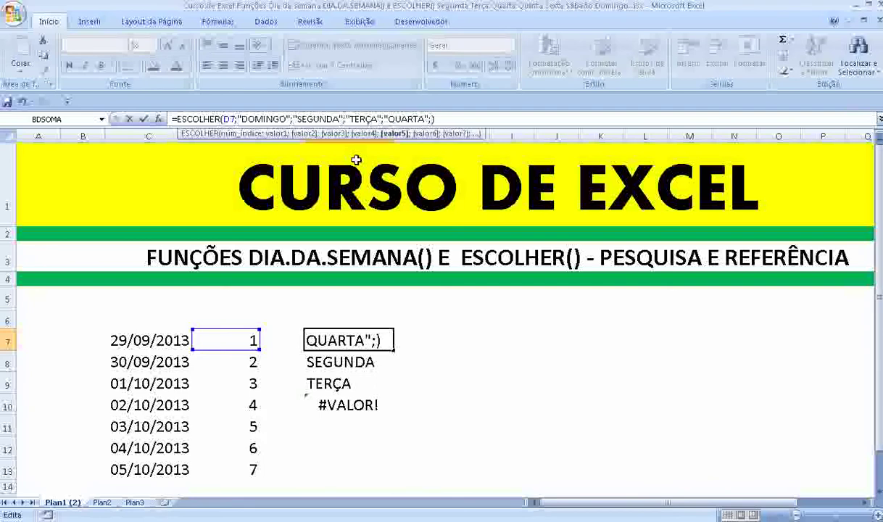
text(Q)
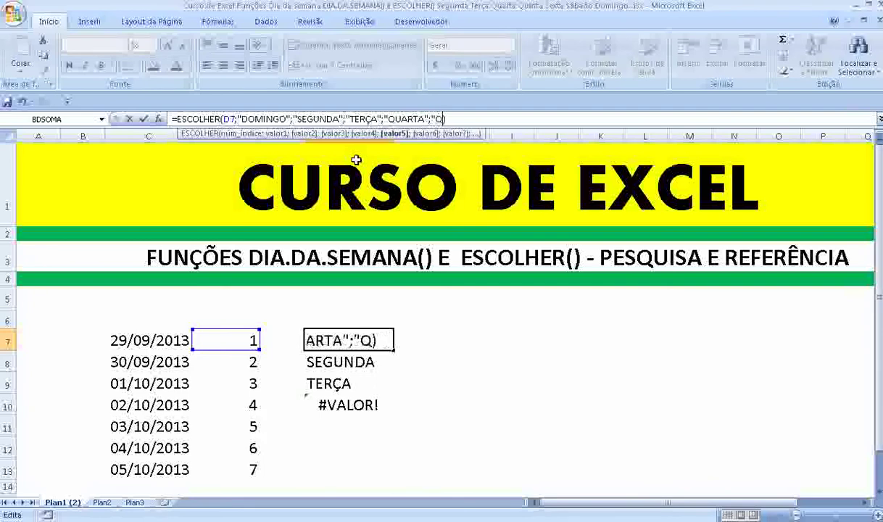
text(UINTA)
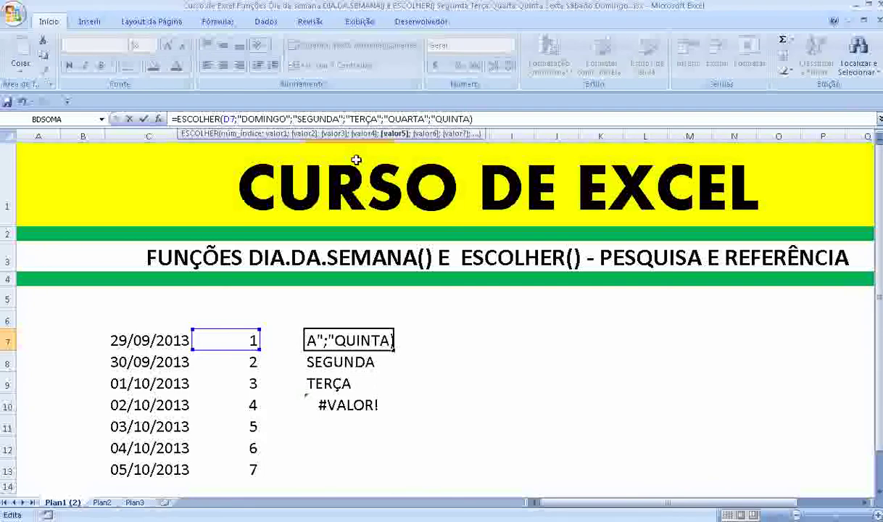
text(";")
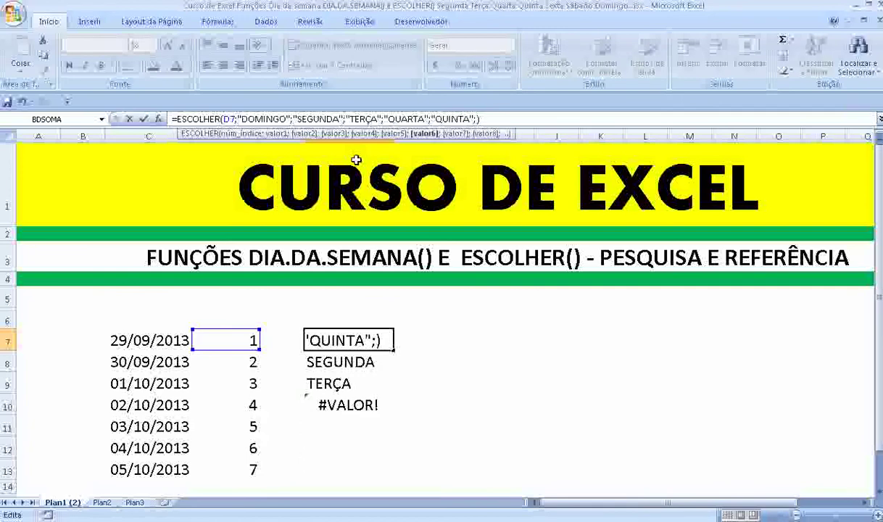
text(SEXTA)
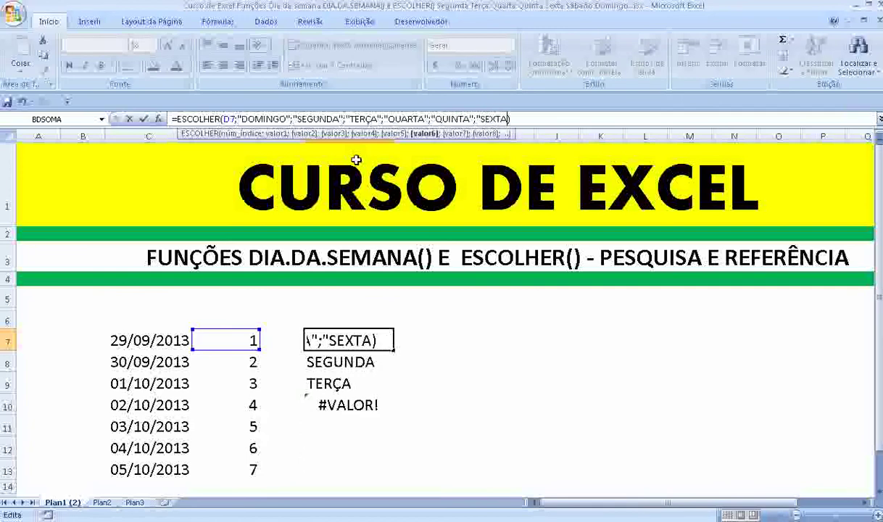
text(";)
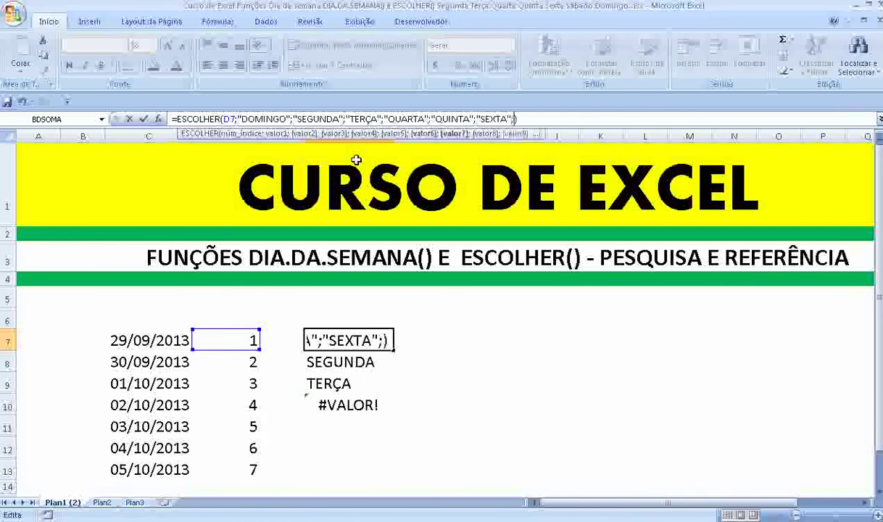
text("SA)
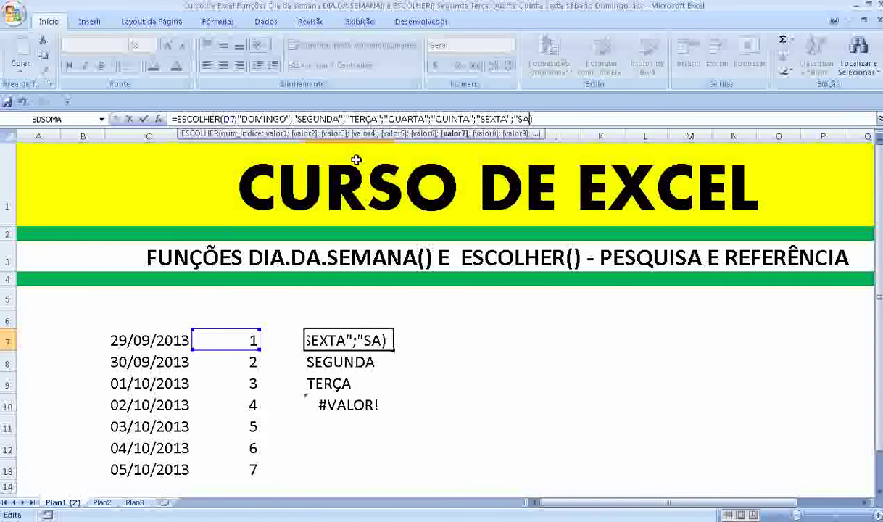
text(BADO")
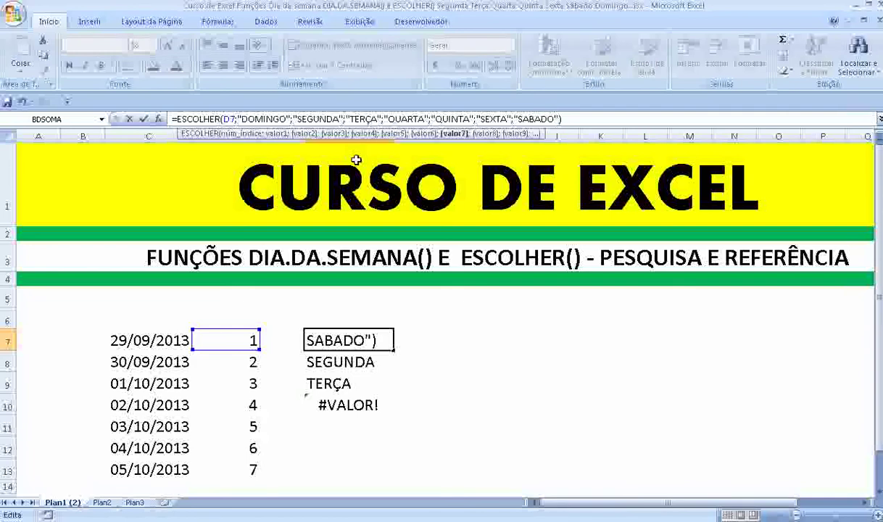
key(Return)
key(Up)
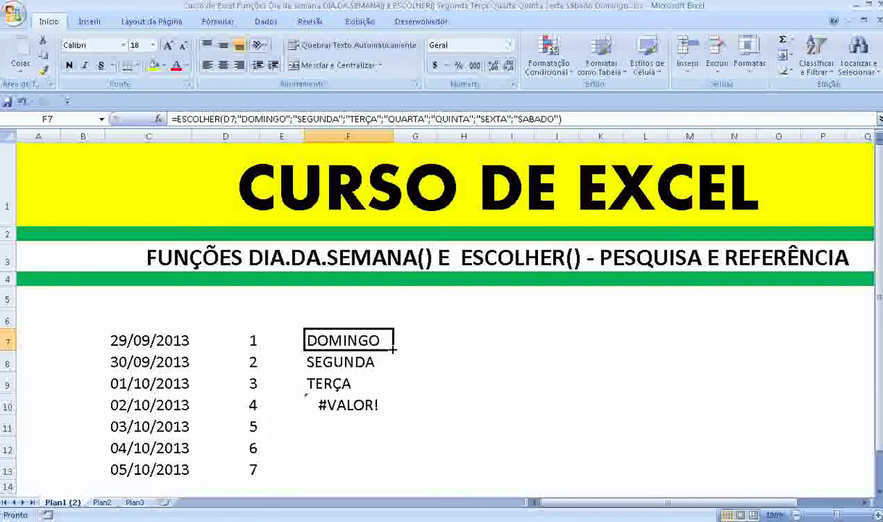
Fill F7's weekday-name formula down to F13 and give F7:F13 a yellow fill.
drag(392, 348, 386, 472)
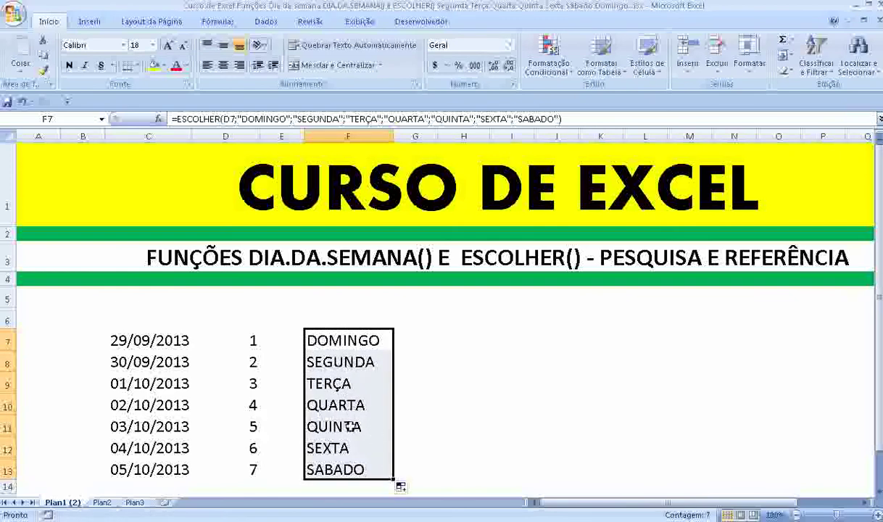
click(154, 65)
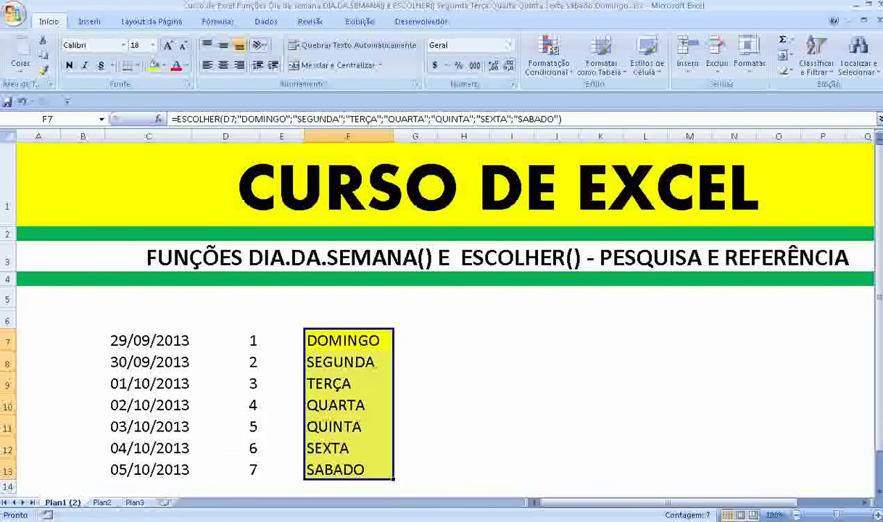
click(136, 321)
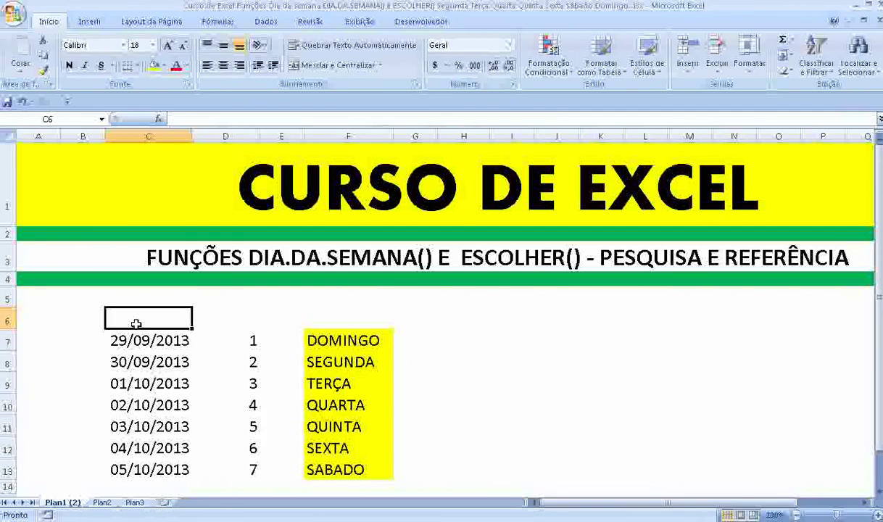
Type the headers DATA in C6, CÓDIGO DO DIA in D6 and the weekday-name header in F6.
text(DATA)
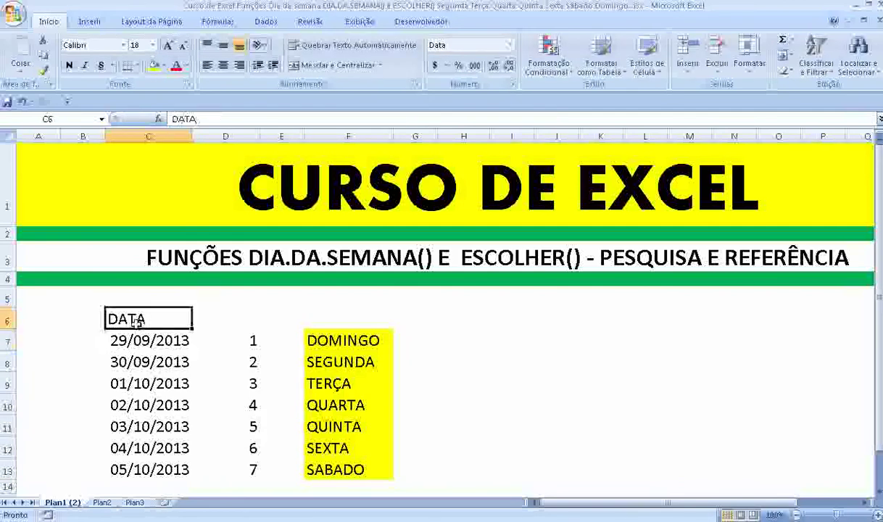
key(Tab)
text(CÓ)
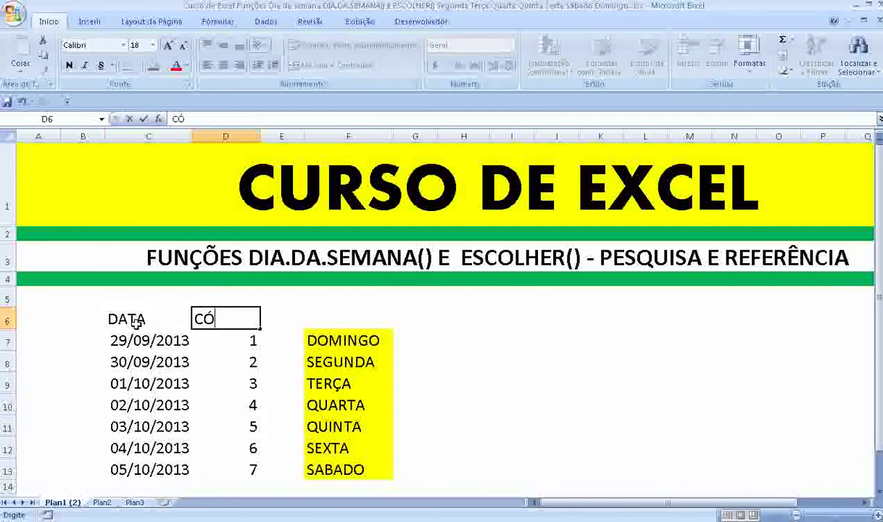
text(DIGO)
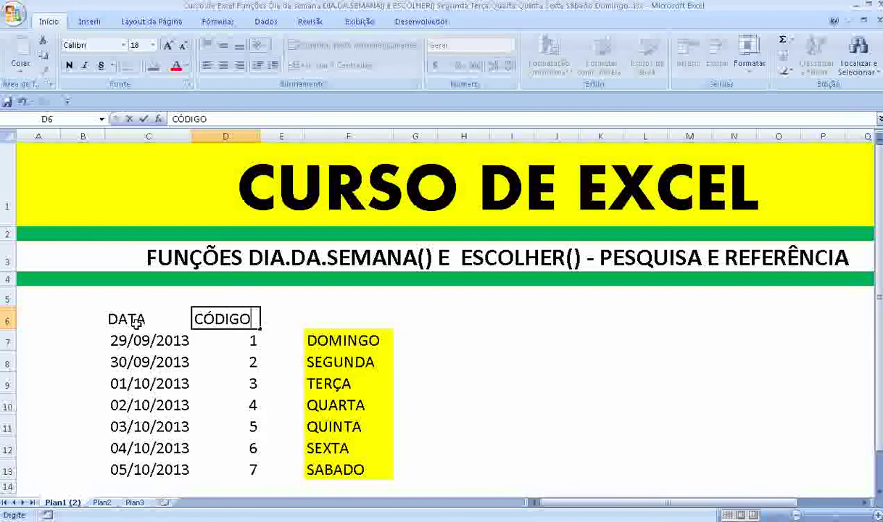
text( D)
text(O DIA)
key(ctrl+Return)
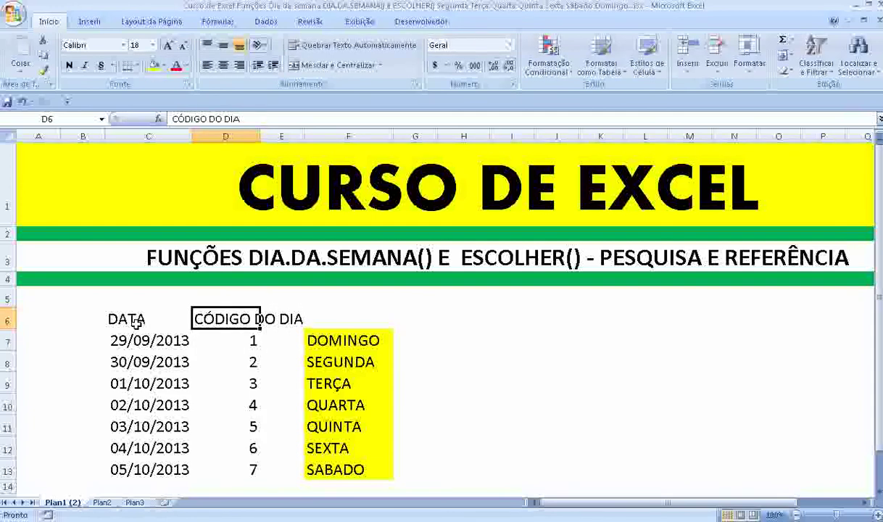
key(Right)
key(Right)
text(MOME D)
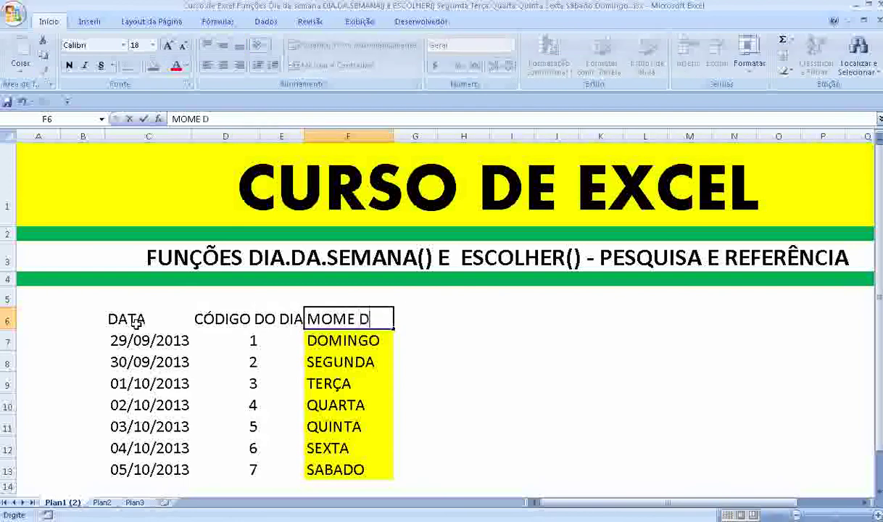
text(O DIA PO)
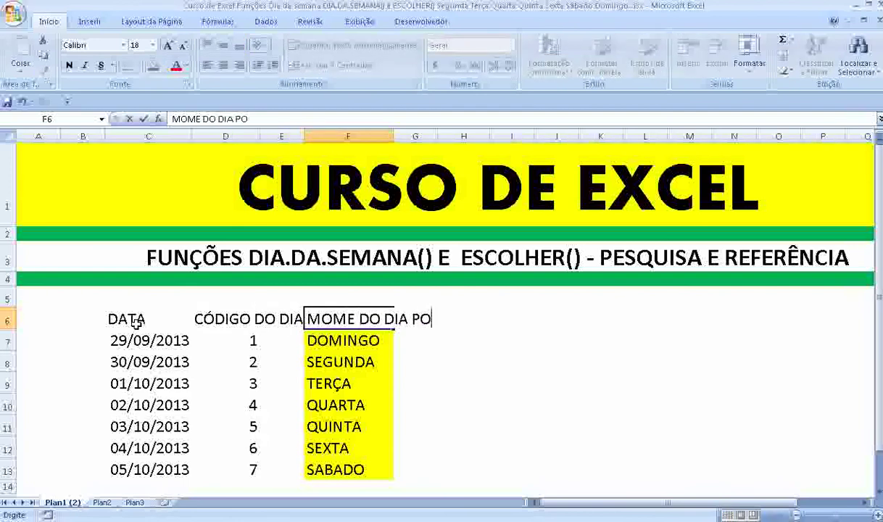
text(RE)
text( E)
text(XTENSO)
key(Return)
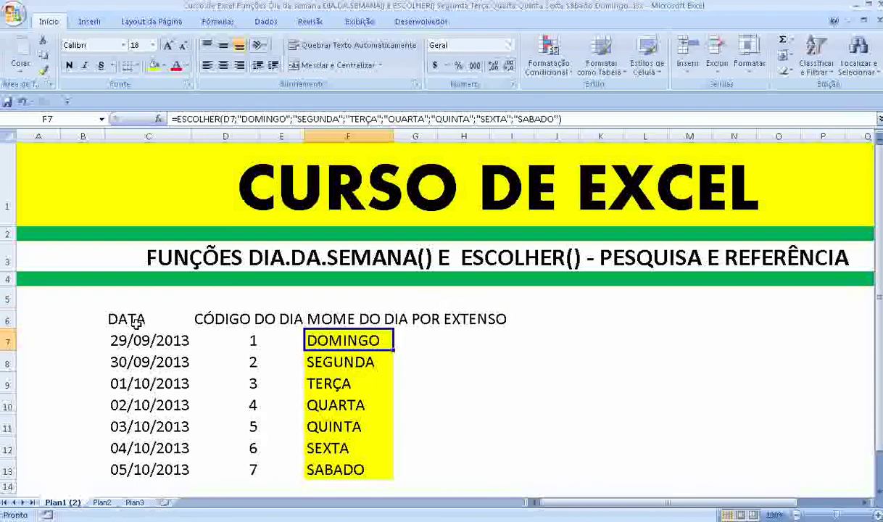
Correct the misspelled F6 header in the formula bar so it reads NOME DO DIA POR EXTENSO.
click(308, 319)
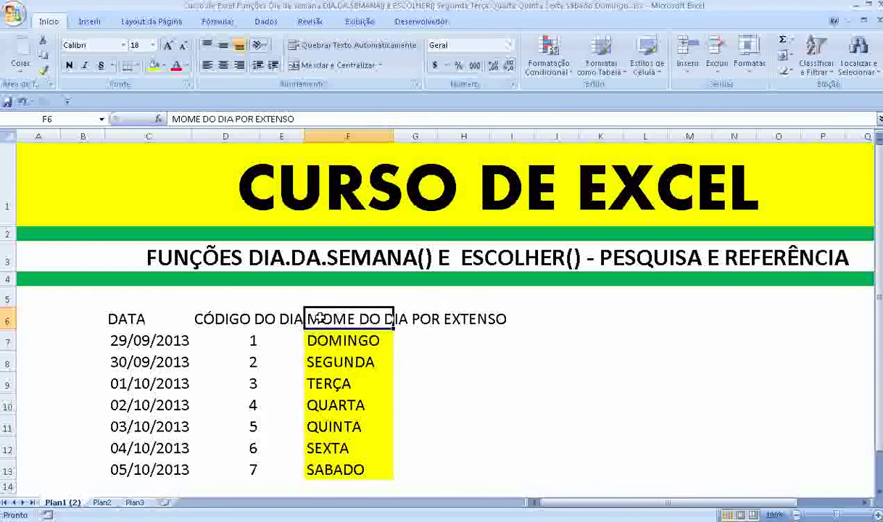
click(177, 121)
key(BackSpace)
text(N)
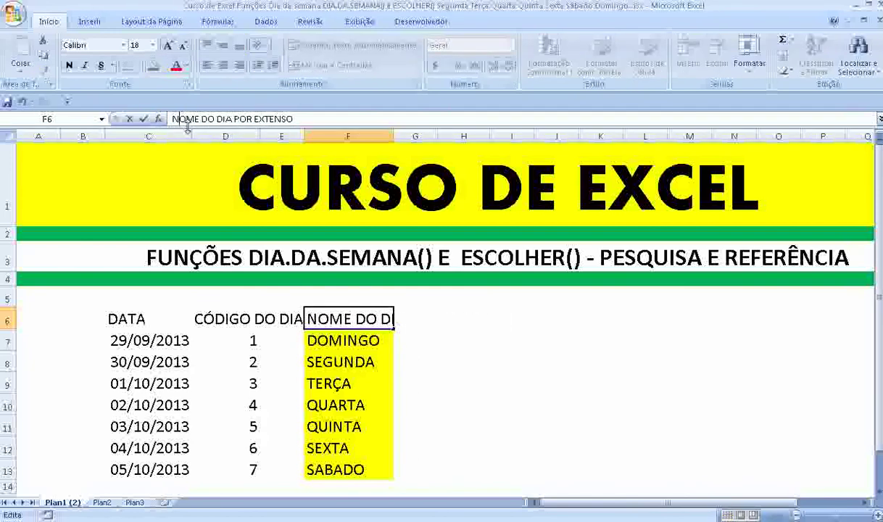
key(Return)
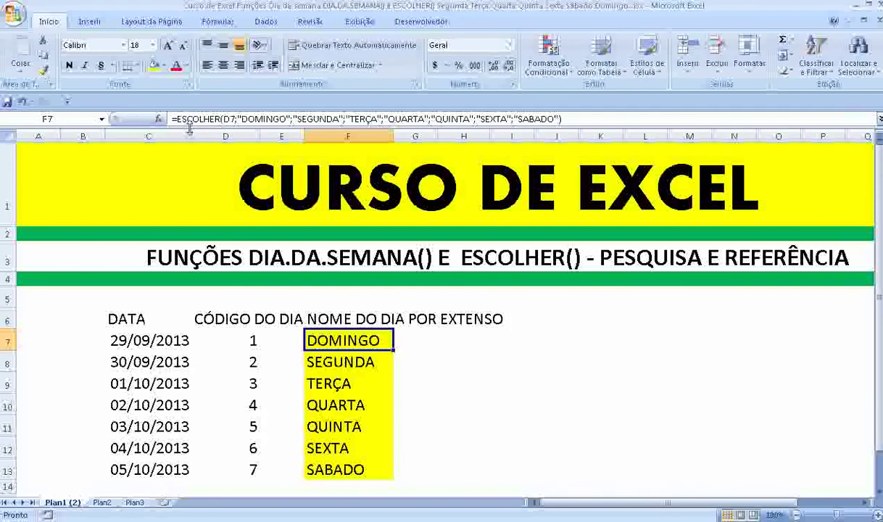